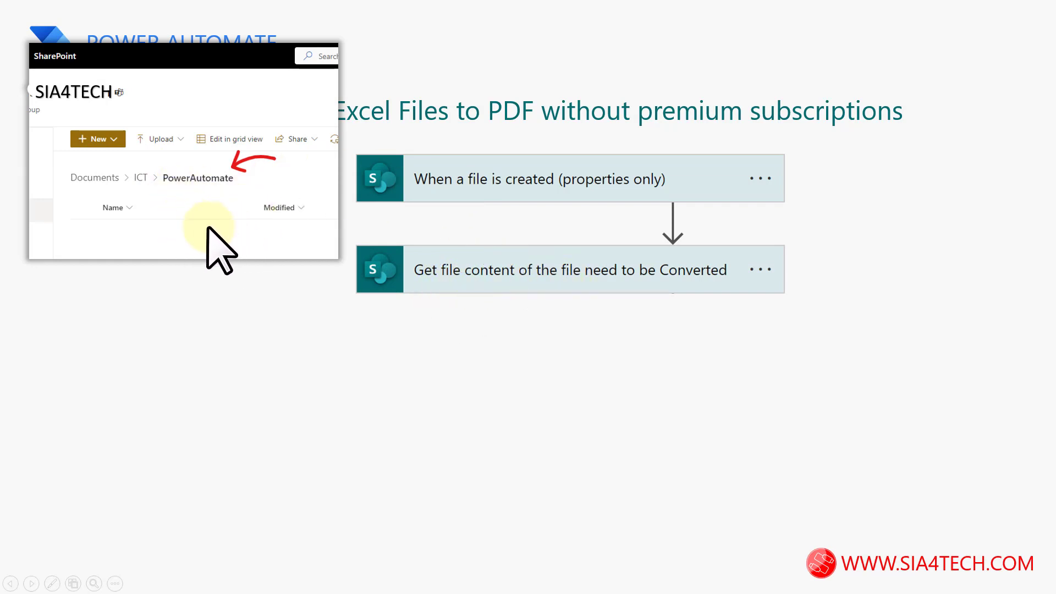
Reveal the slide's remaining flow steps: copy to OneDrive TempFolder, convert to PDF, create file in SharePoint
{"action": "left_click", "coordinate": [193, 246]}
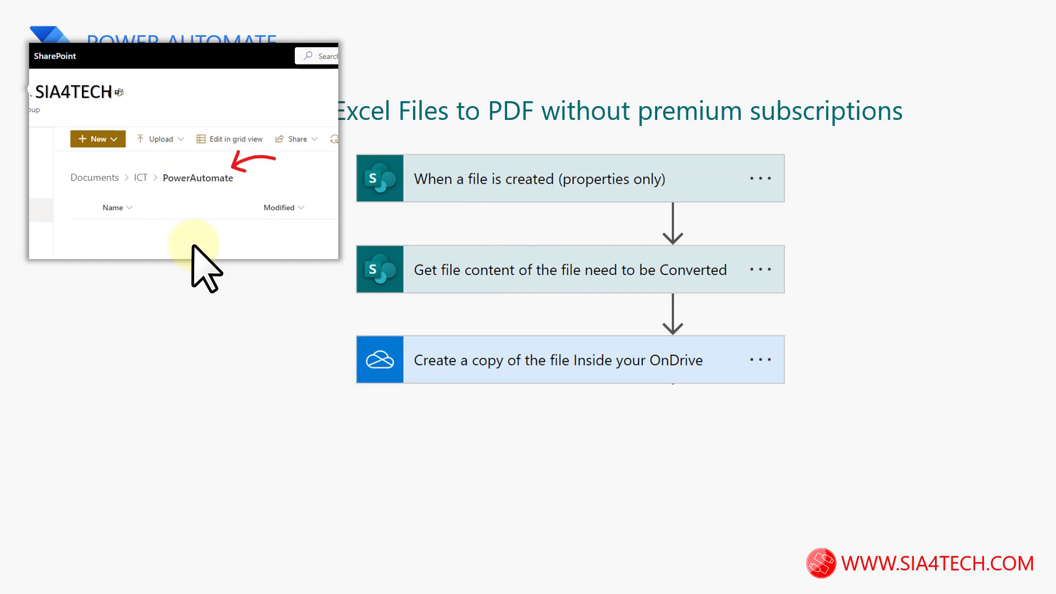
{"action": "left_click", "coordinate": [302, 331]}
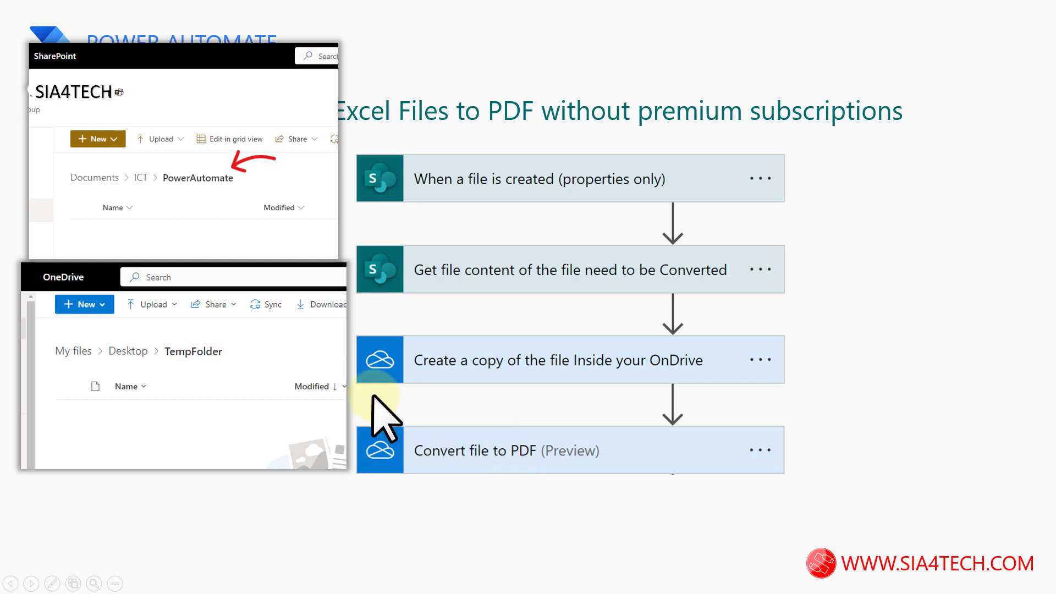
{"action": "left_click", "coordinate": [438, 489]}
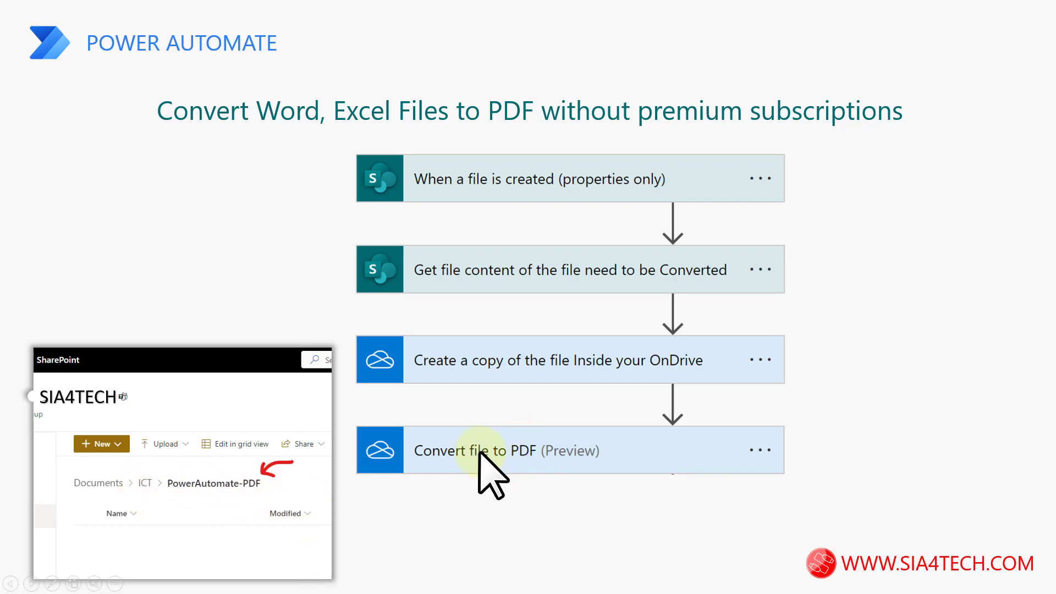
{"action": "left_click", "coordinate": [591, 480]}
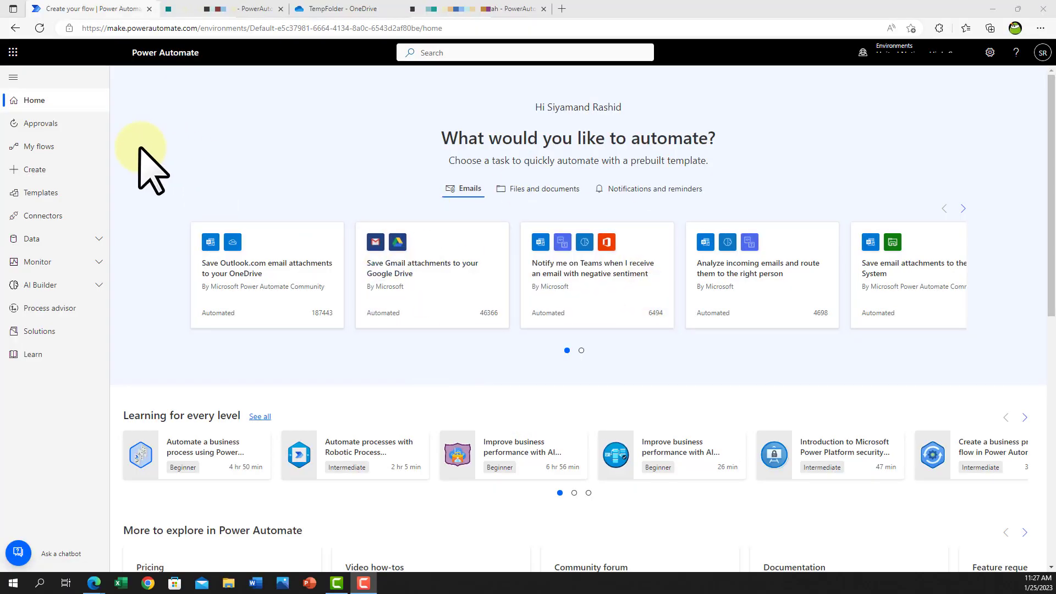
Create automated flow 'Convert Office Files to PDF' using SharePoint's 'When a file is created (properties only)' trigger
{"action": "left_click", "coordinate": [41, 169]}
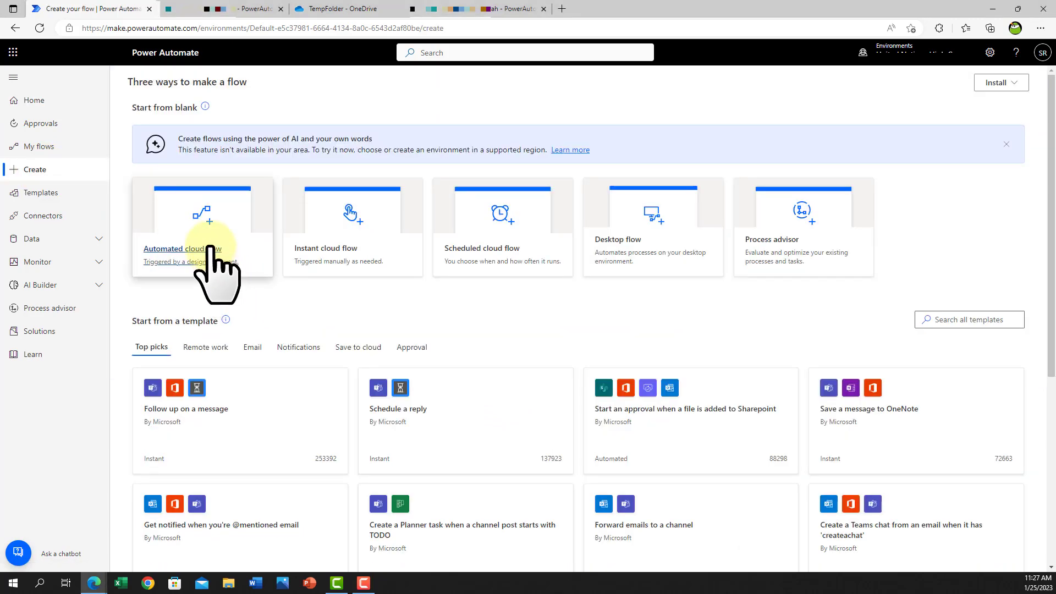
{"action": "left_click", "coordinate": [217, 263]}
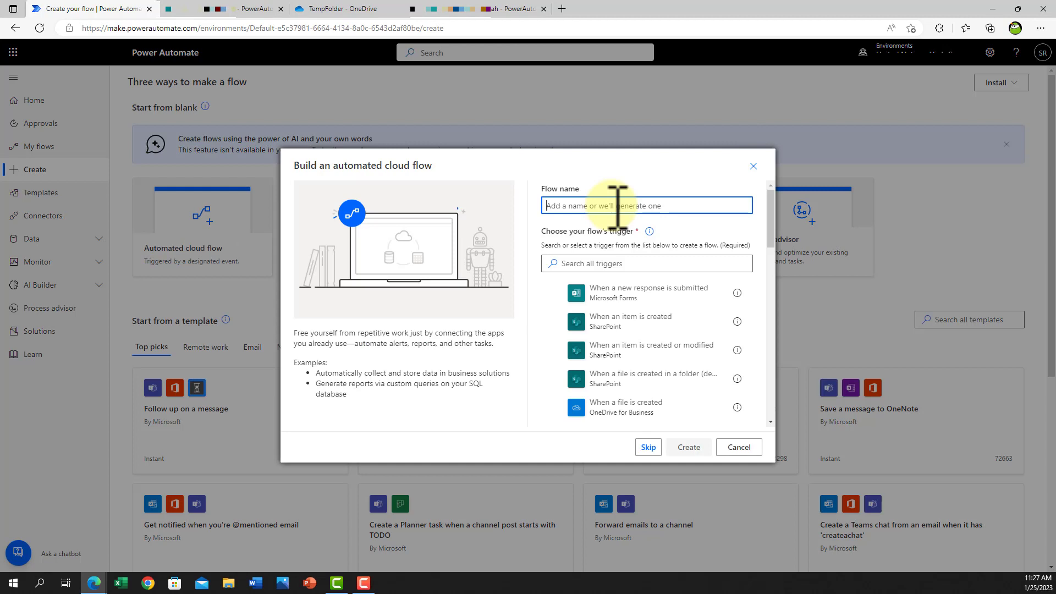
{"action": "type", "text": "Convert Office Files to PDF"}
{"action": "left_click", "coordinate": [618, 264]}
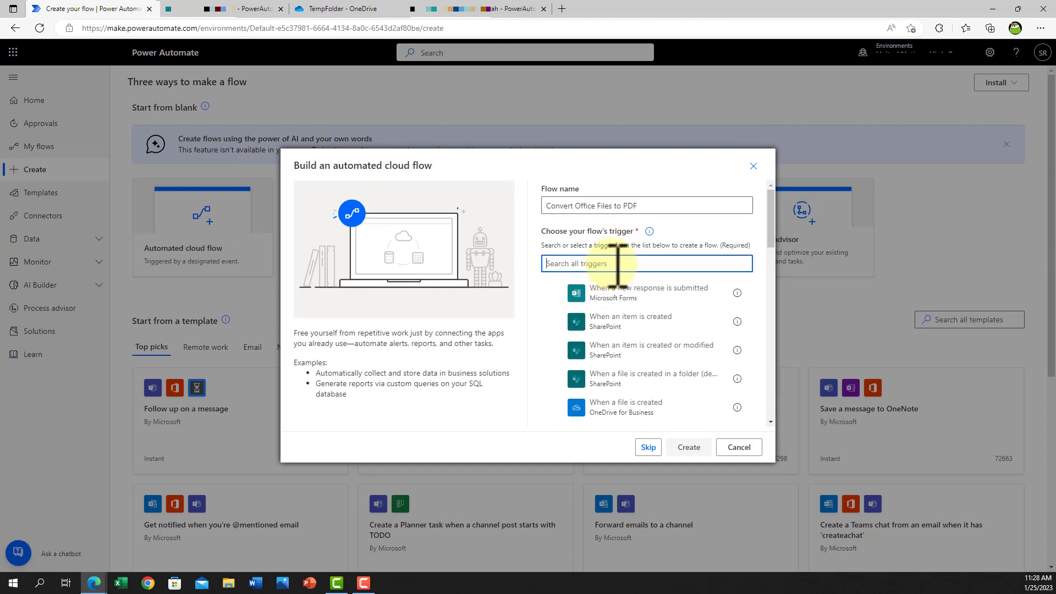
{"action": "type", "text": "When a file"}
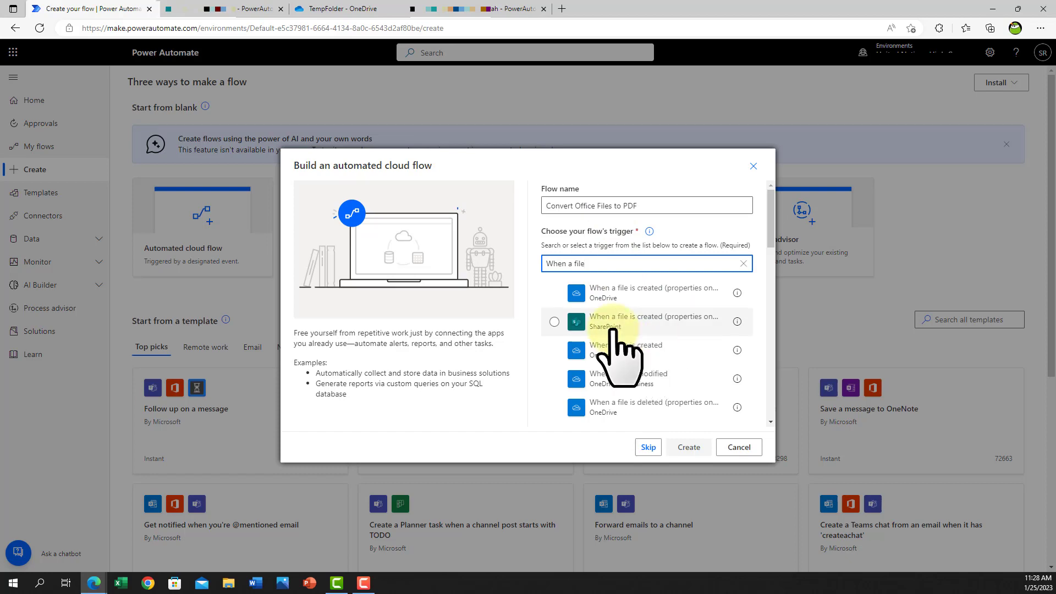
{"action": "left_click", "coordinate": [649, 322]}
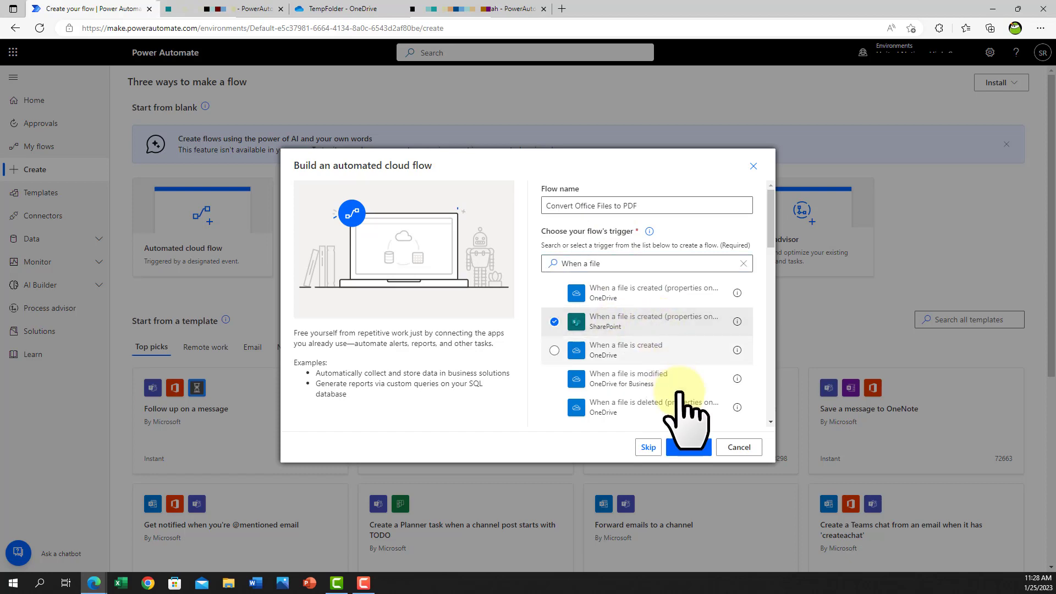
{"action": "left_click", "coordinate": [688, 447]}
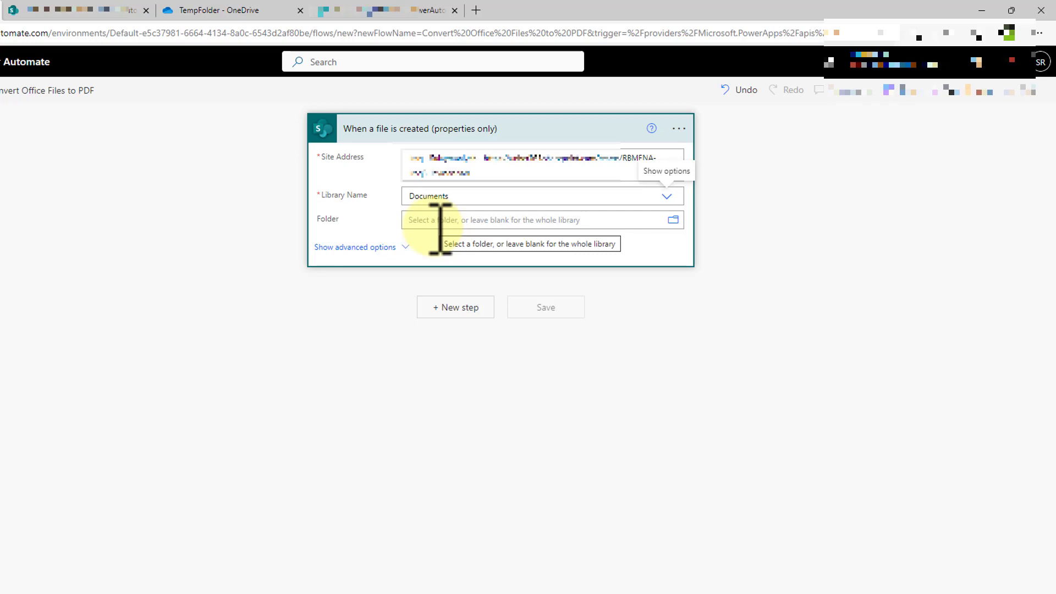
Set the trigger's Folder to /Shared Documents/ICT/PowerAutomate
{"action": "left_click", "coordinate": [91, 12]}
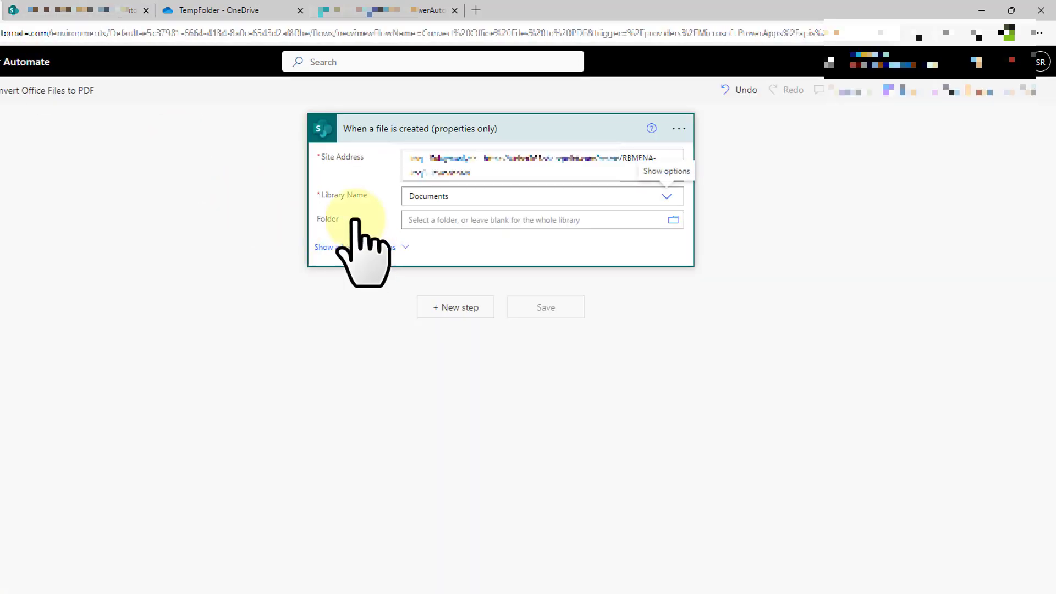
{"action": "left_click", "coordinate": [673, 220]}
{"action": "scroll", "coordinate": [754, 295], "scroll_direction": "down", "scroll_amount": 5}
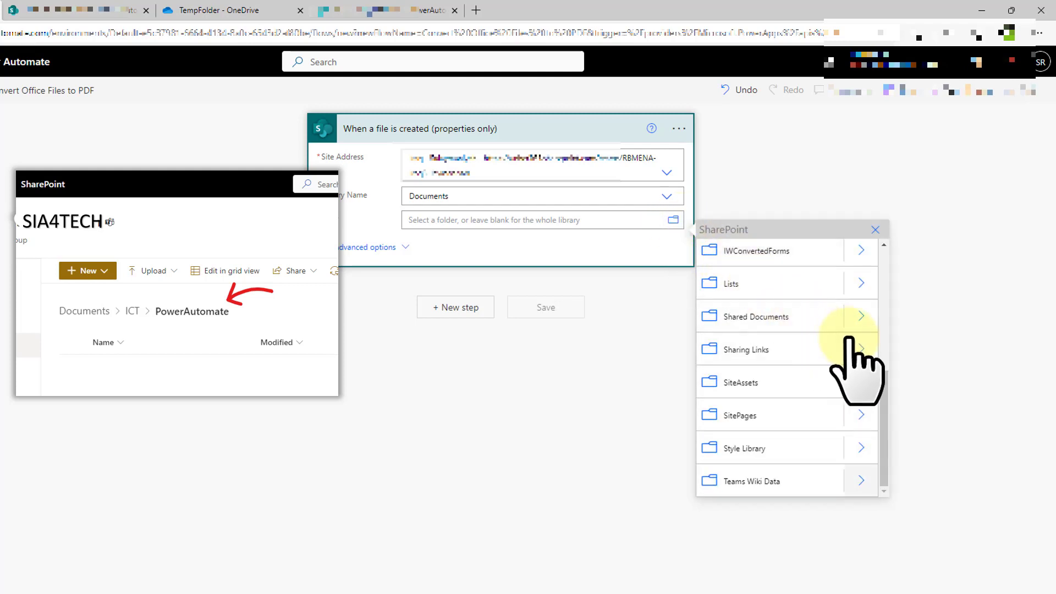
{"action": "left_click", "coordinate": [868, 327]}
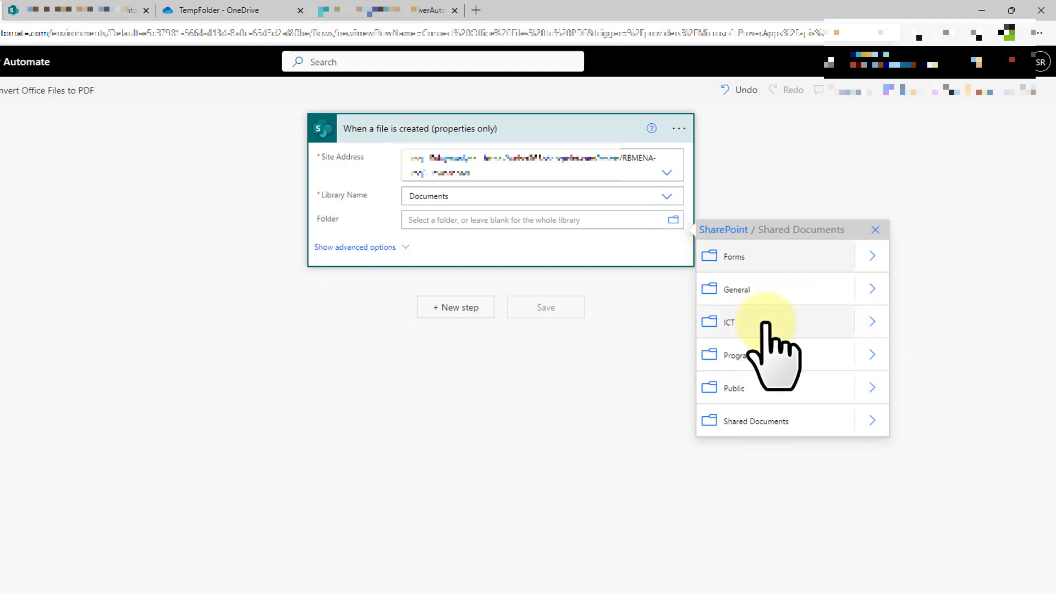
{"action": "left_click", "coordinate": [873, 323]}
{"action": "scroll", "coordinate": [842, 357], "scroll_direction": "down", "scroll_amount": 3}
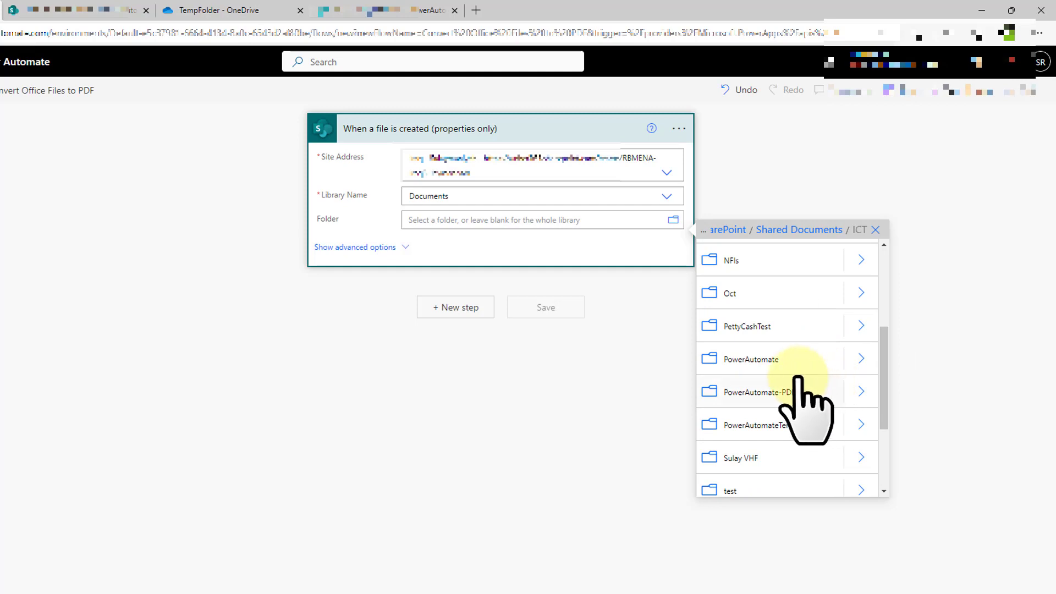
{"action": "left_click", "coordinate": [743, 360]}
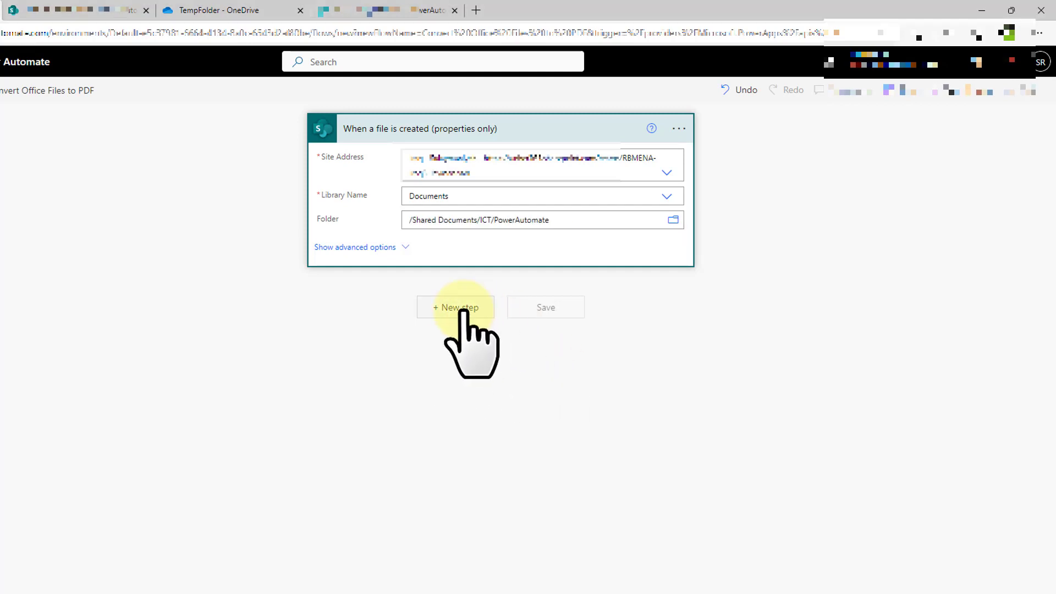
Add SharePoint's Get file content action after the trigger and choose the team site address
{"action": "left_click", "coordinate": [436, 287]}
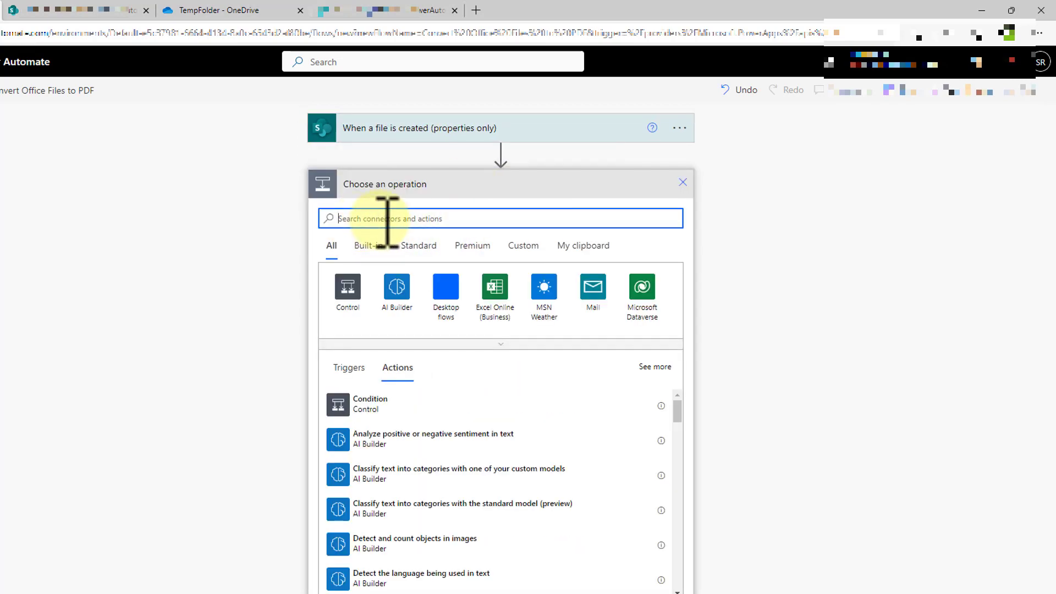
{"action": "type", "text": "get file con"}
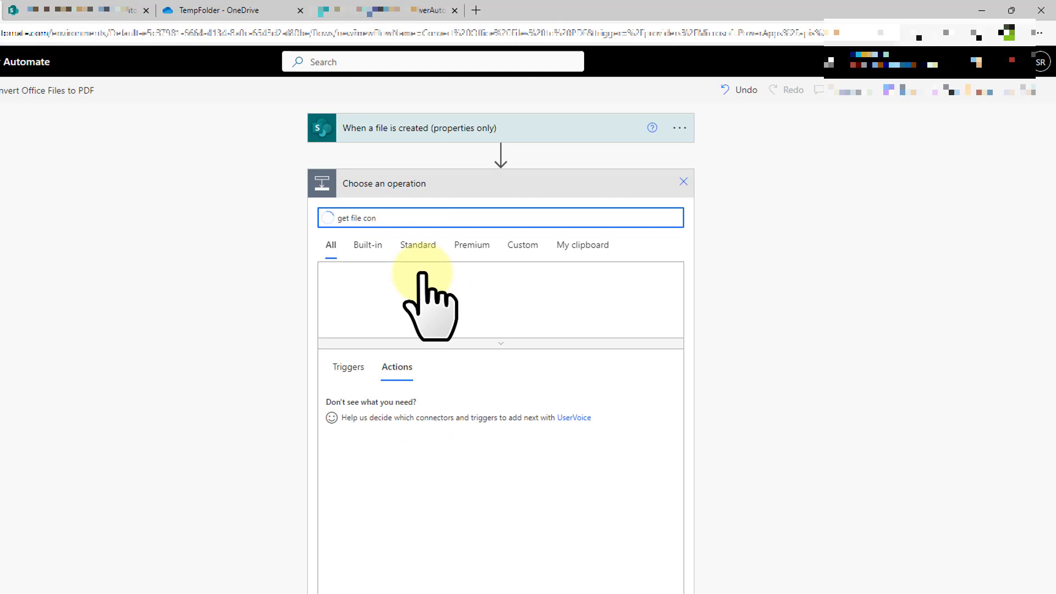
{"action": "left_click", "coordinate": [388, 475]}
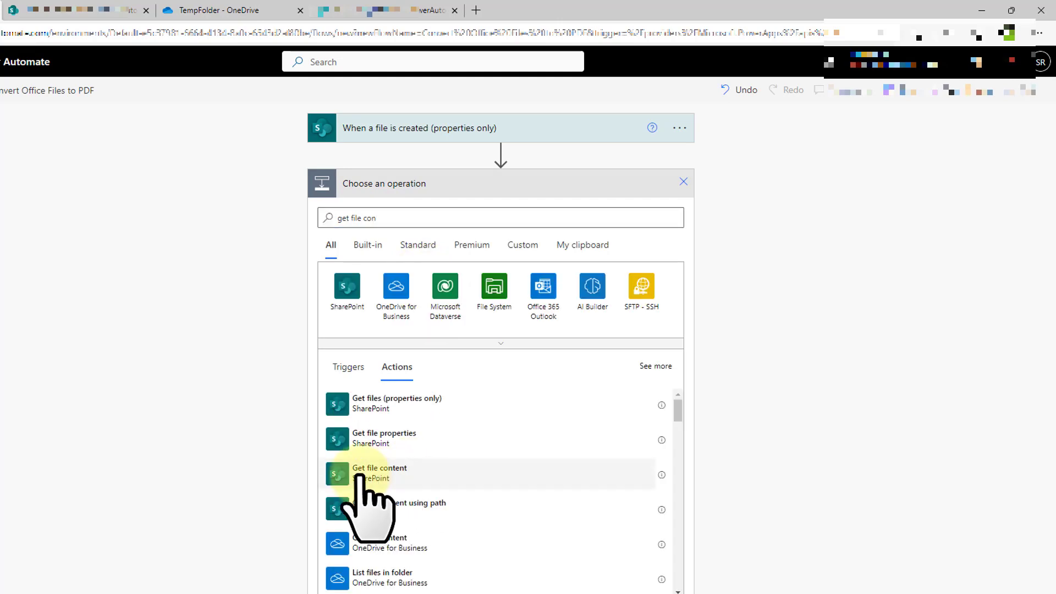
{"action": "left_click", "coordinate": [533, 212]}
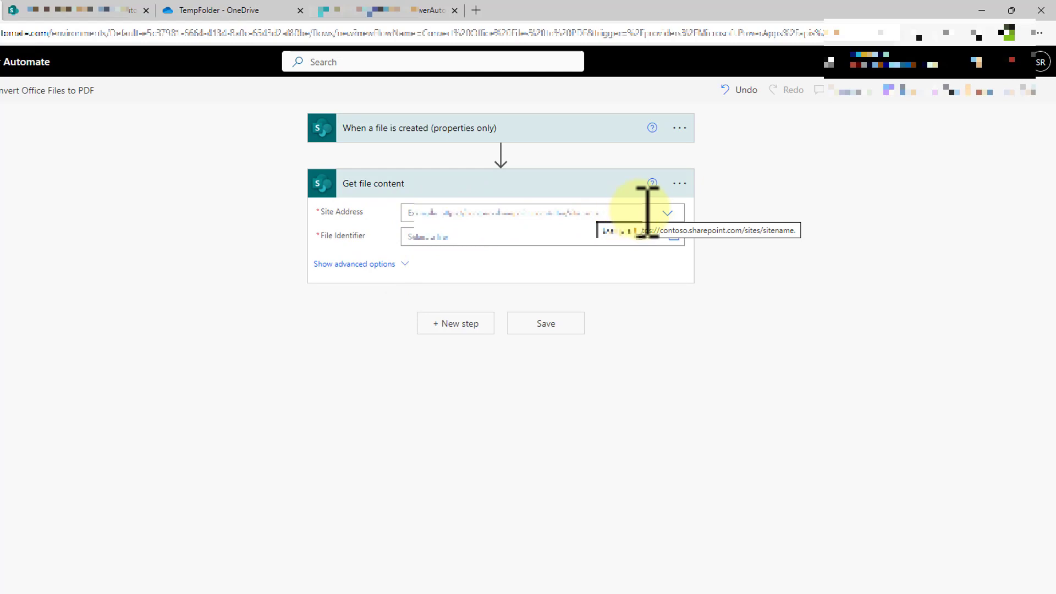
{"action": "left_click", "coordinate": [665, 236]}
Set the File Identifier to the trigger's Identifier dynamic content
{"action": "left_click", "coordinate": [452, 252]}
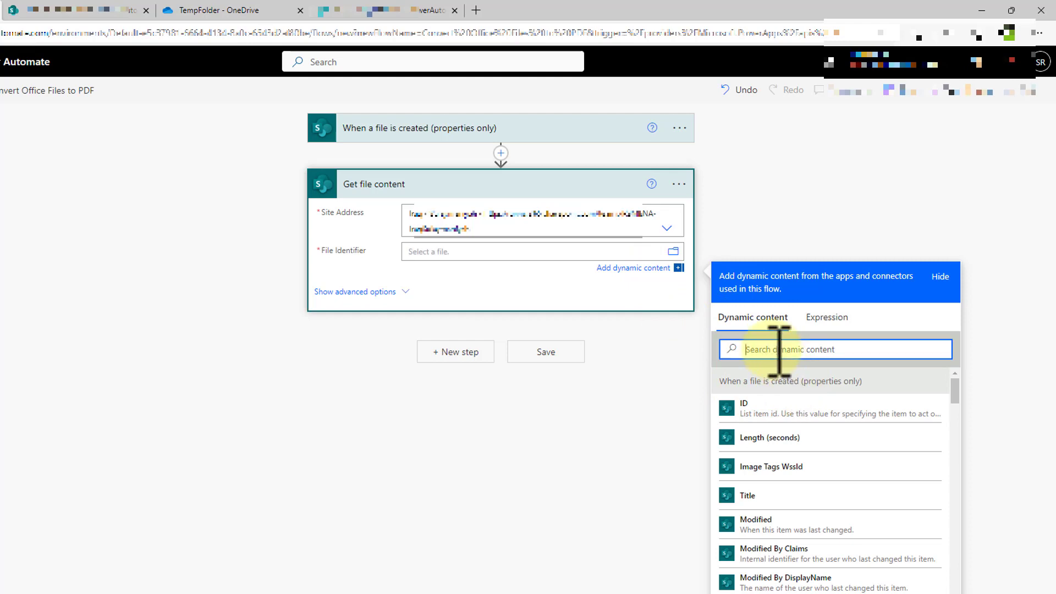
{"action": "type", "text": "iden"}
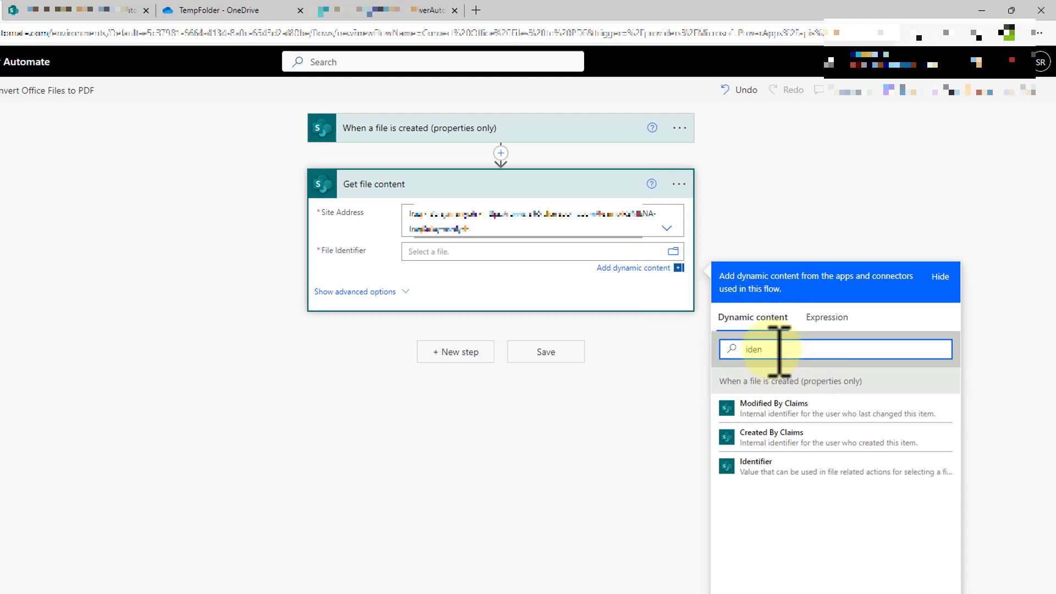
{"action": "left_click", "coordinate": [760, 468]}
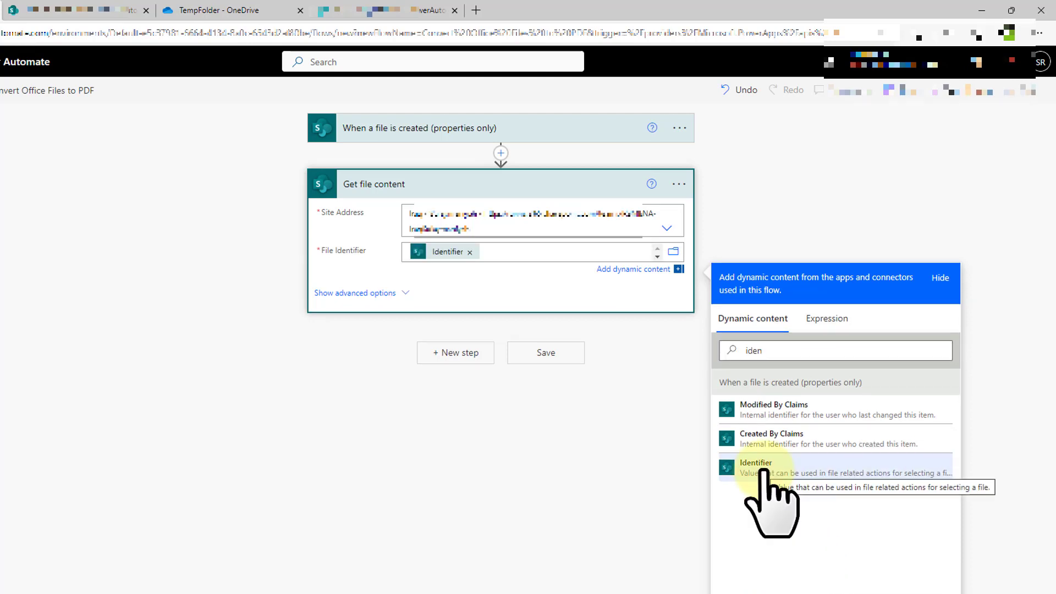
{"action": "left_click", "coordinate": [507, 421]}
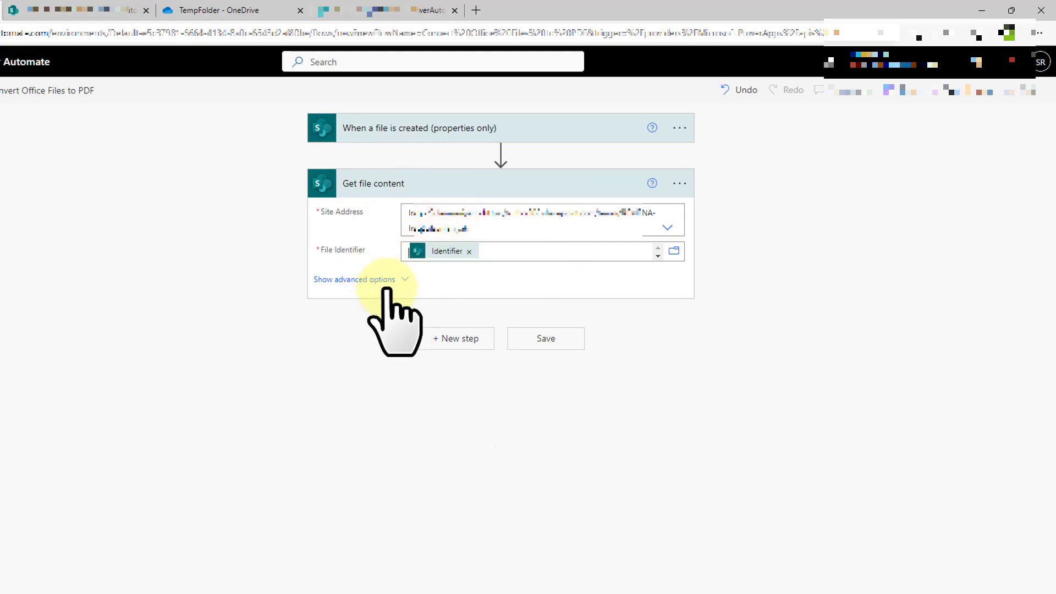
Show the empty OneDrive TempFolder, then add a new step after Get file content
{"action": "left_click", "coordinate": [205, 10]}
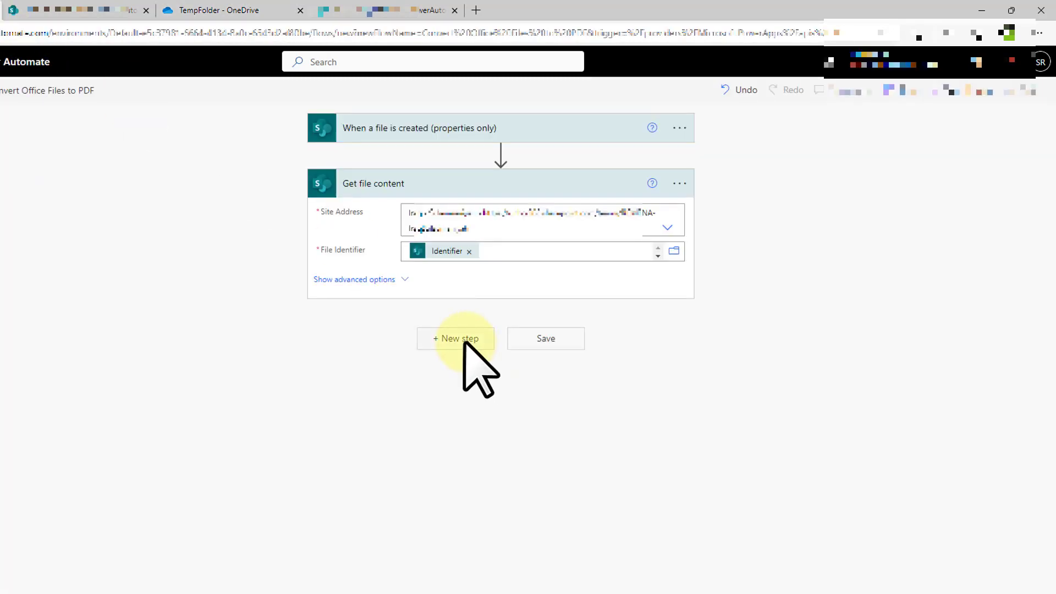
{"action": "left_click", "coordinate": [460, 338]}
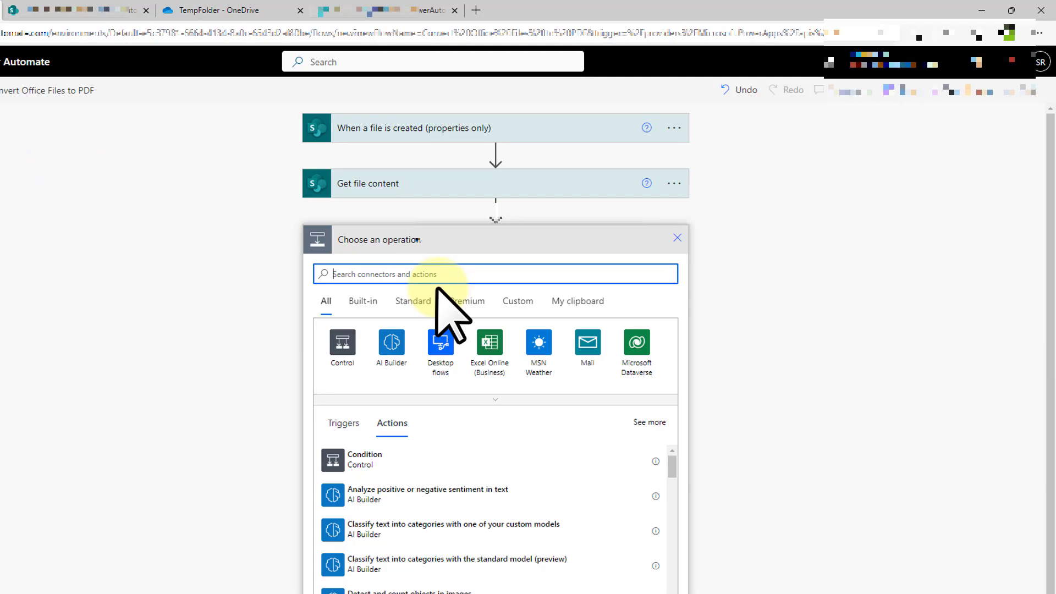
Add OneDrive's Create file action with folder /Desktop/TempFolder
{"action": "type", "text": "create file"}
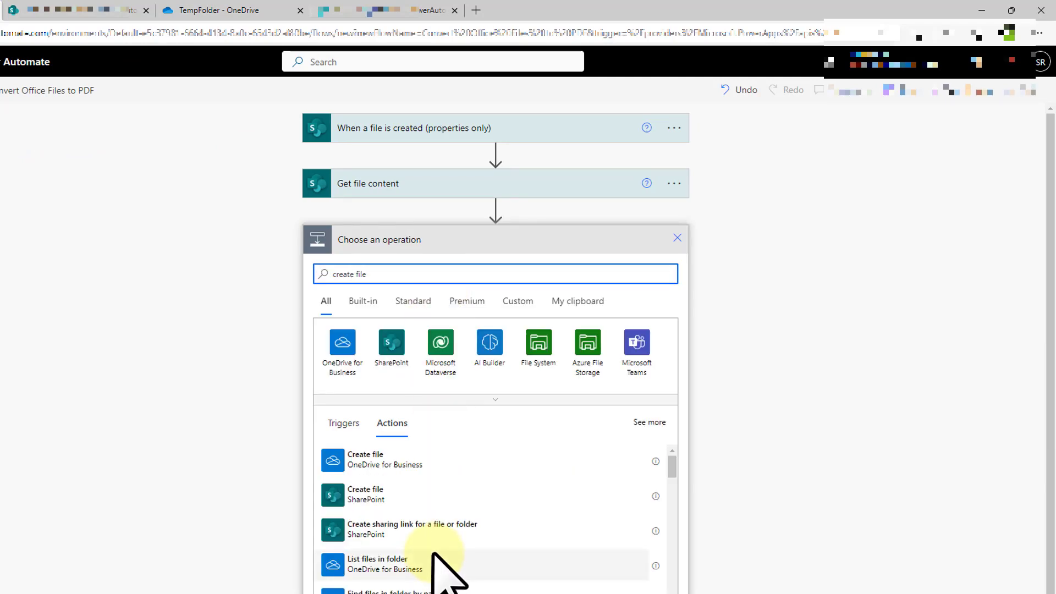
{"action": "left_click", "coordinate": [367, 464]}
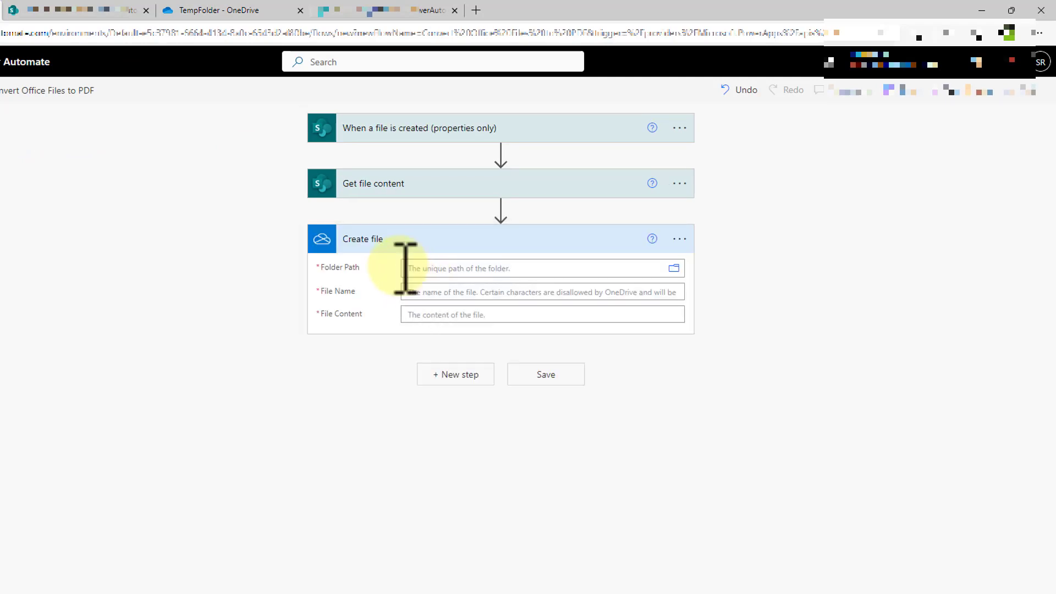
{"action": "left_click", "coordinate": [675, 268]}
{"action": "left_click", "coordinate": [873, 305]}
{"action": "left_click", "coordinate": [863, 369]}
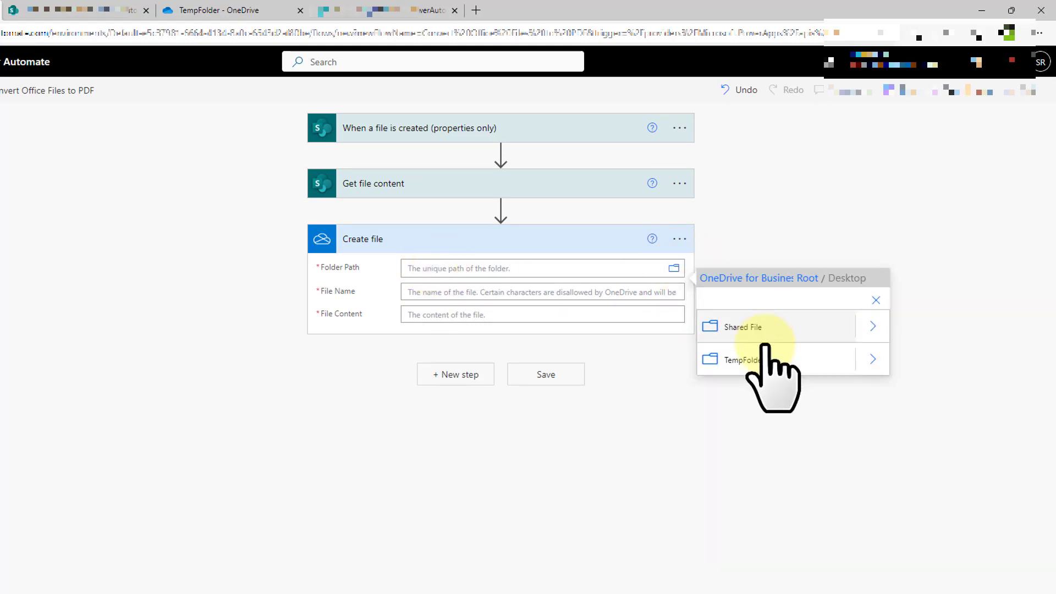
{"action": "left_click", "coordinate": [740, 360]}
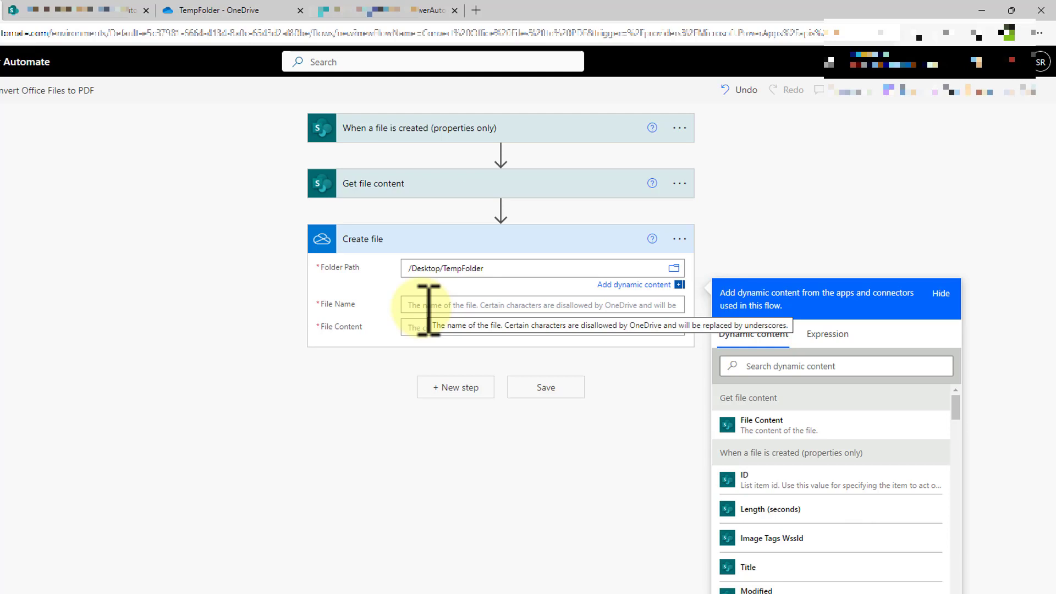
Set File Name to 'File name with extension' and File Content to the retrieved File Content
{"action": "left_click", "coordinate": [577, 305]}
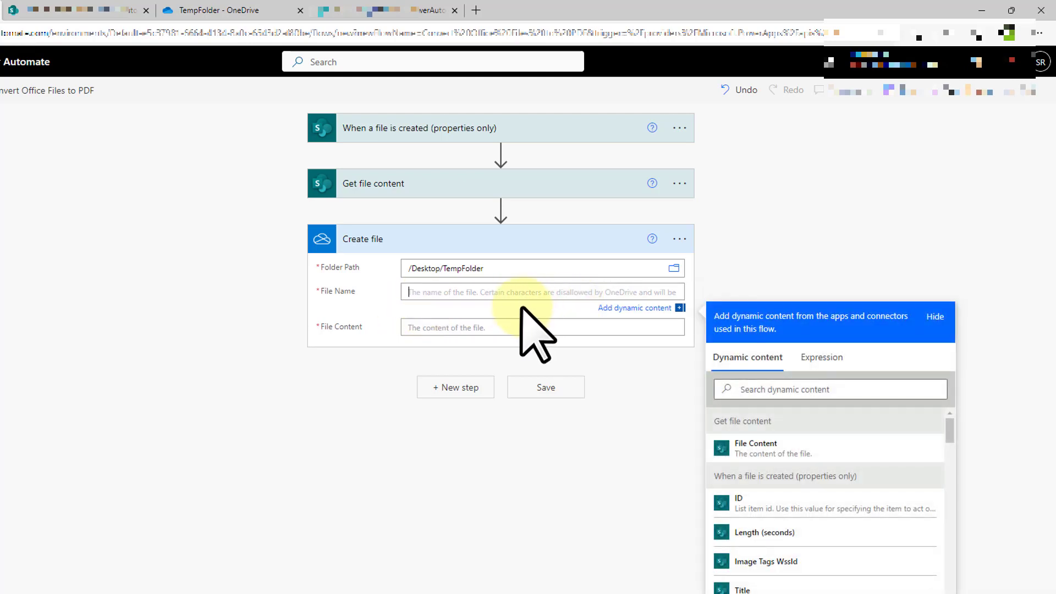
{"action": "left_click", "coordinate": [429, 297]}
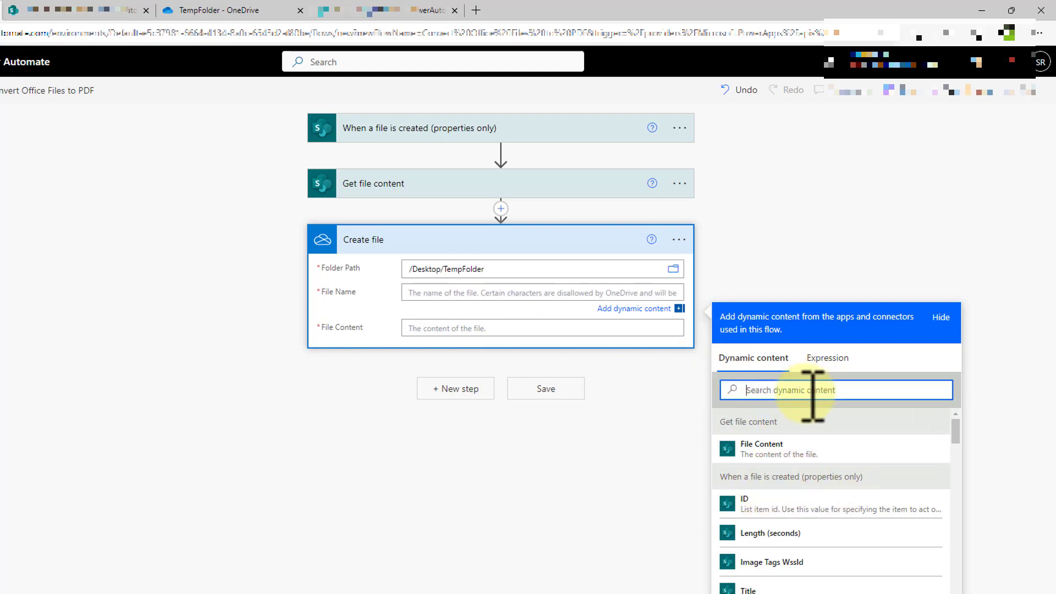
{"action": "type", "text": "file name"}
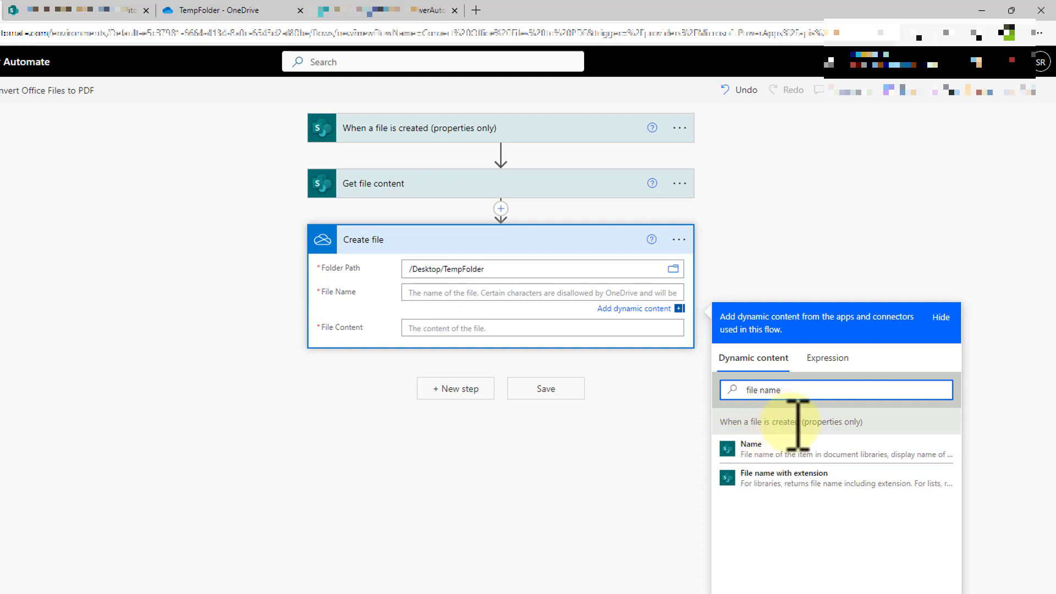
{"action": "left_click", "coordinate": [771, 477]}
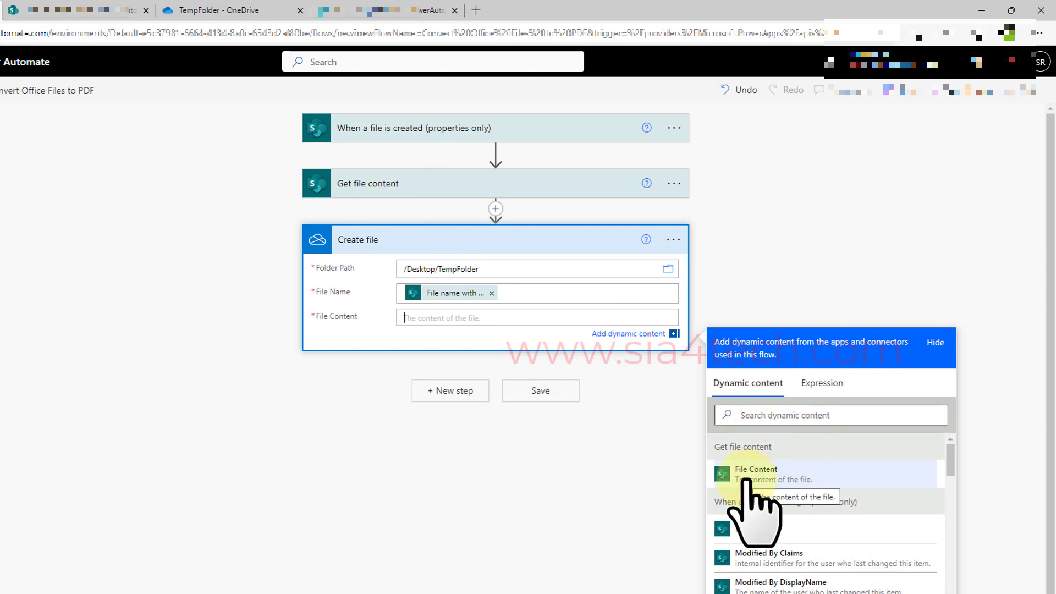
{"action": "left_click", "coordinate": [767, 474]}
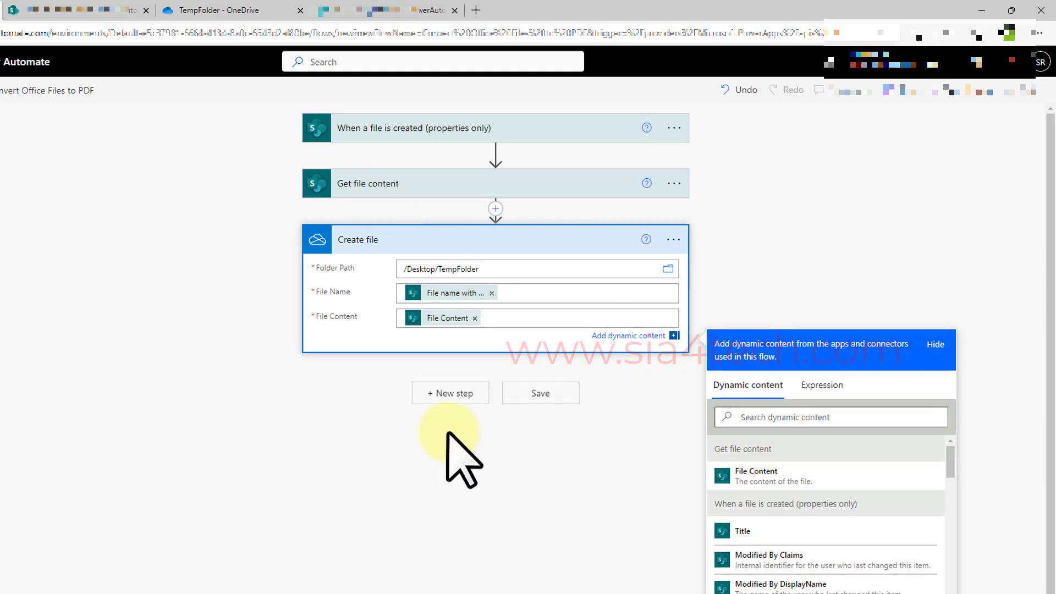
{"action": "left_click", "coordinate": [414, 355]}
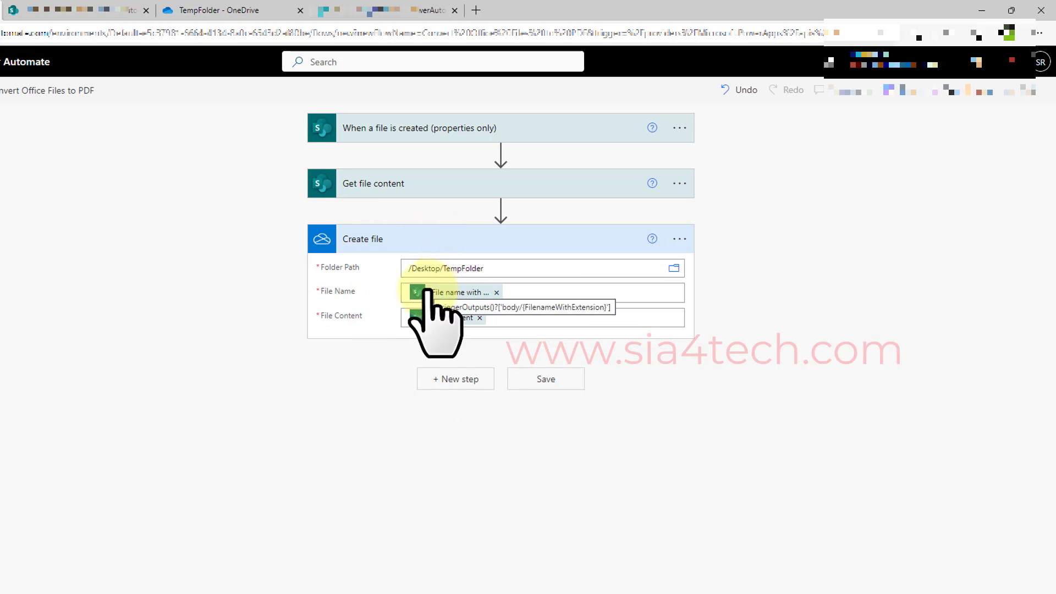
Add OneDrive's Convert file (Preview) action converting the created file's Id to PDF
{"action": "left_click", "coordinate": [459, 379]}
{"action": "type", "text": "convert to"}
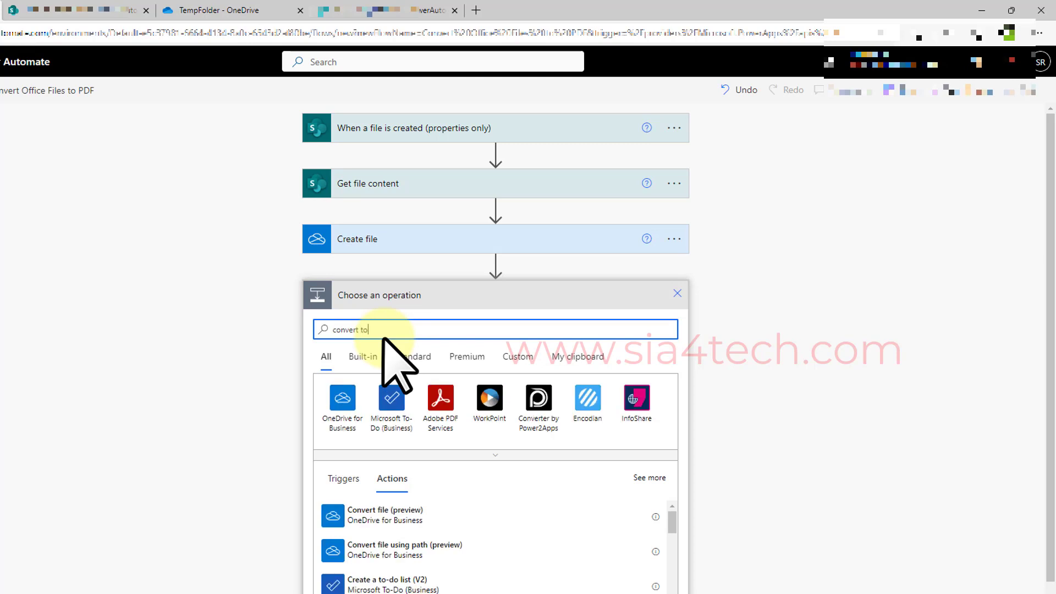
{"action": "left_click", "coordinate": [363, 514]}
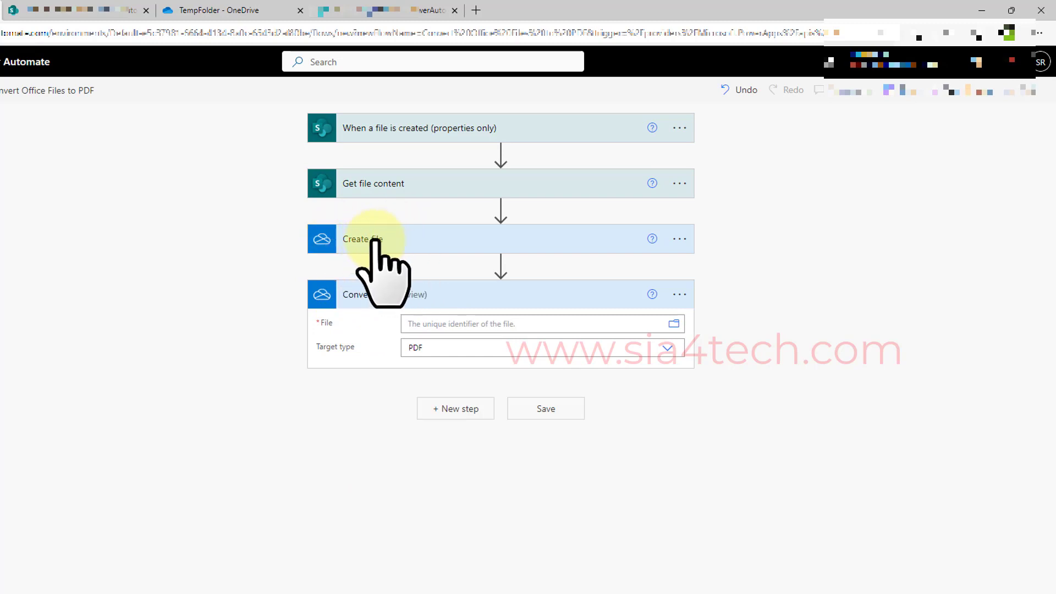
{"action": "left_click", "coordinate": [478, 324]}
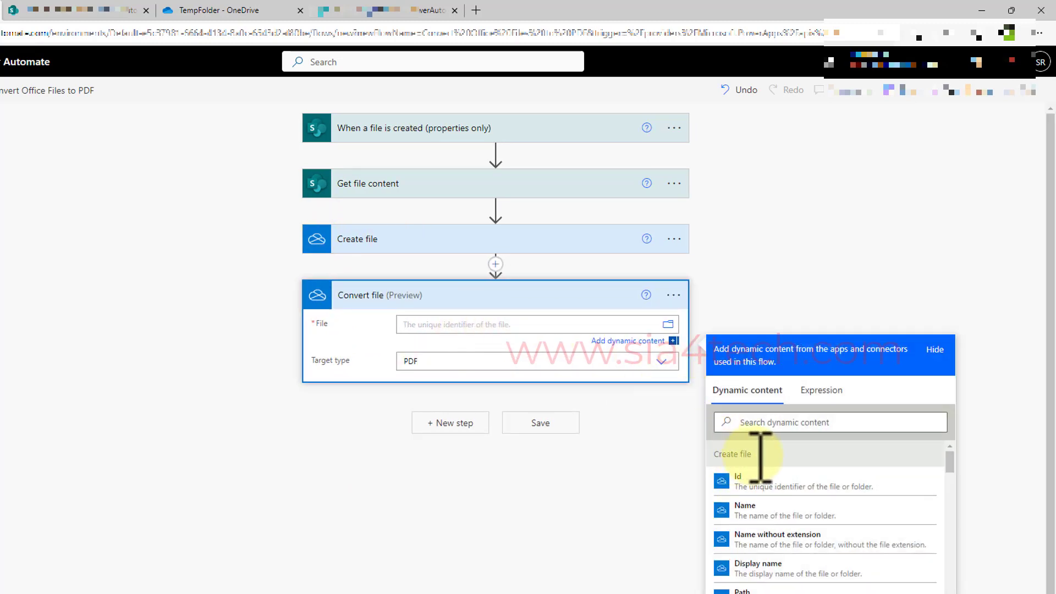
{"action": "left_click_drag", "start_coordinate": [732, 458], "coordinate": [722, 456]}
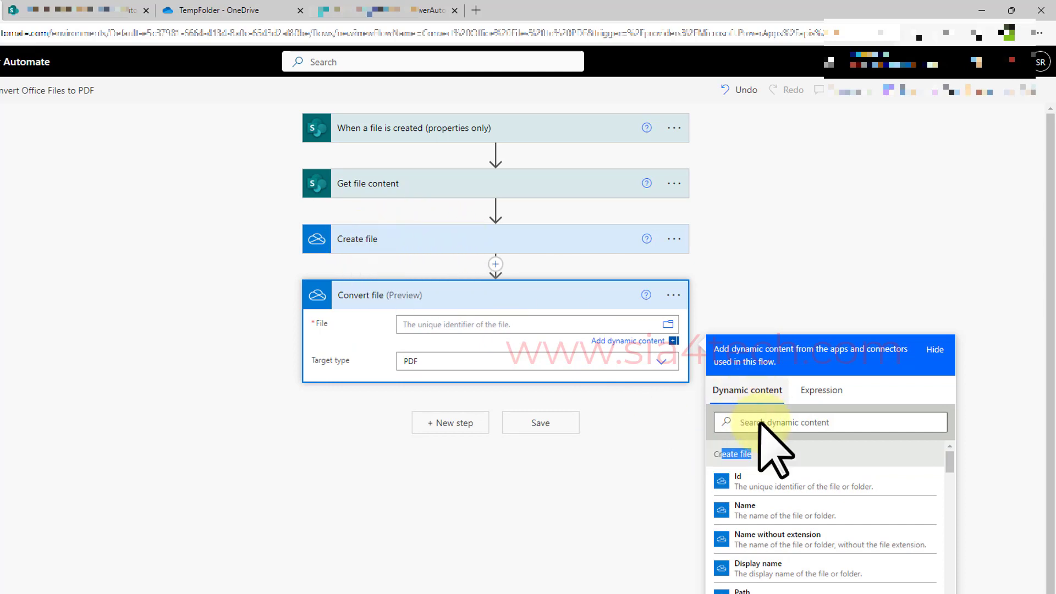
{"action": "left_click", "coordinate": [741, 480]}
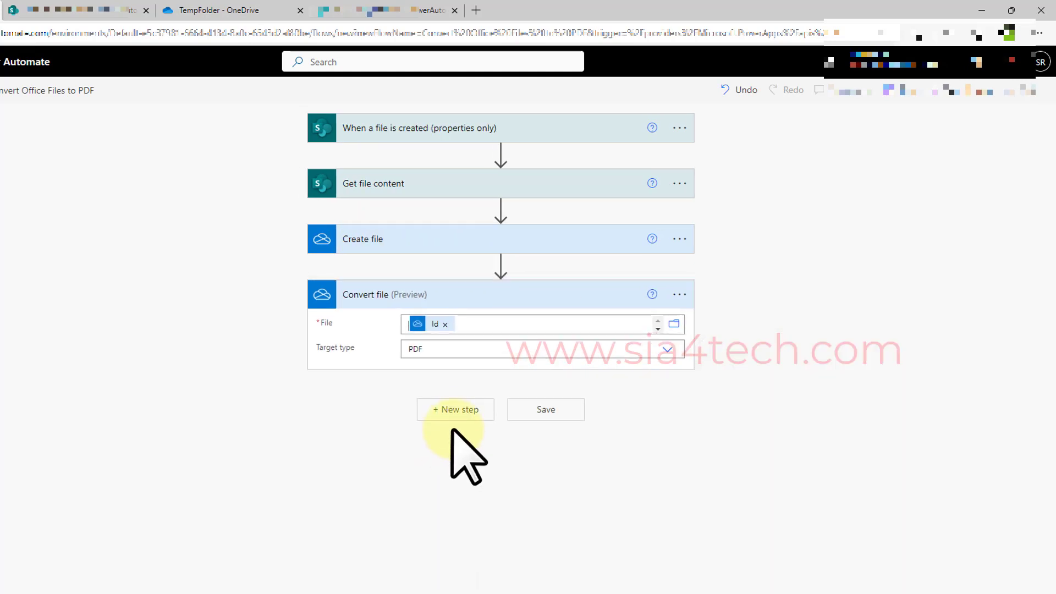
Check the empty PowerAutomate-PDF SharePoint folder and add SharePoint's Create file action after Convert file
{"action": "left_click", "coordinate": [456, 409]}
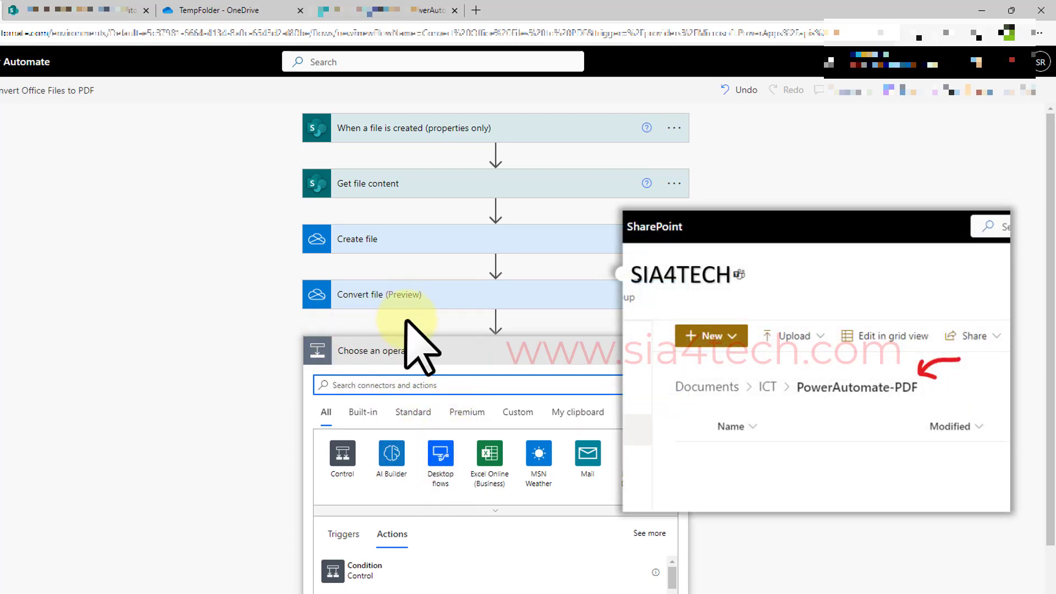
{"action": "left_click", "coordinate": [363, 11]}
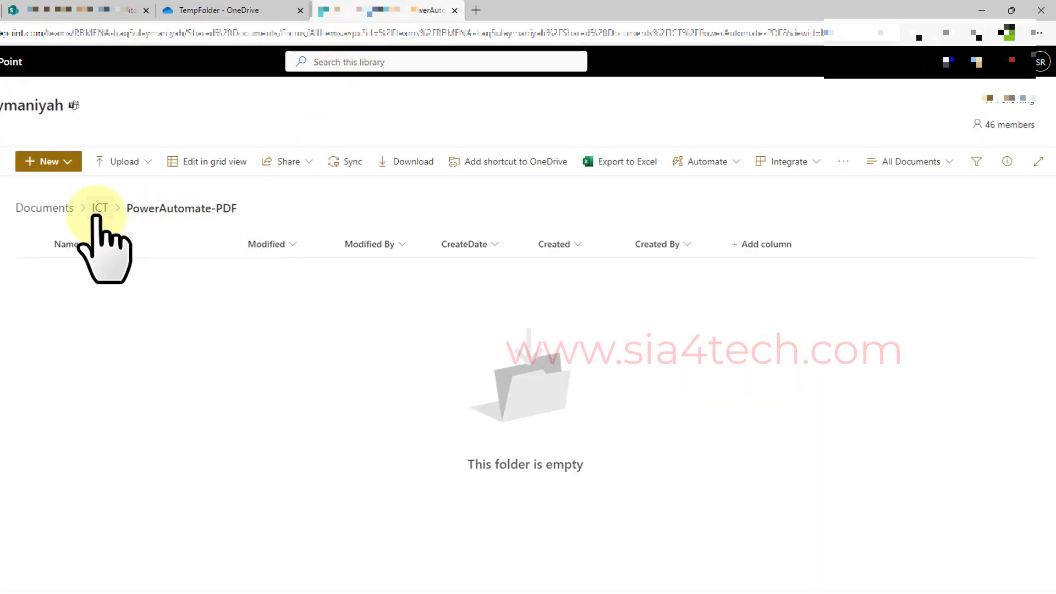
{"action": "type", "text": "create file"}
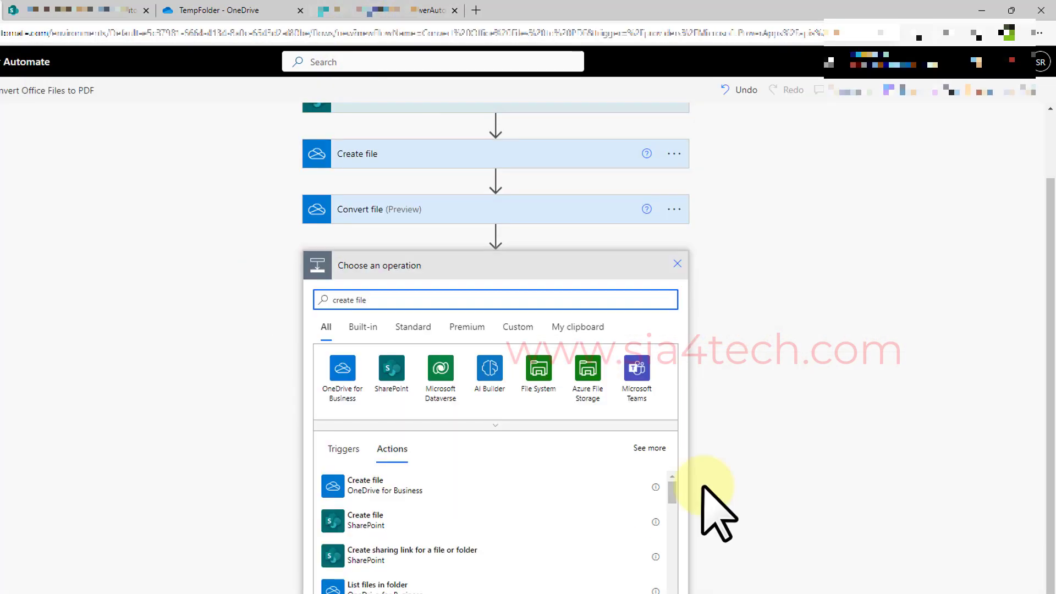
{"action": "left_click", "coordinate": [368, 524]}
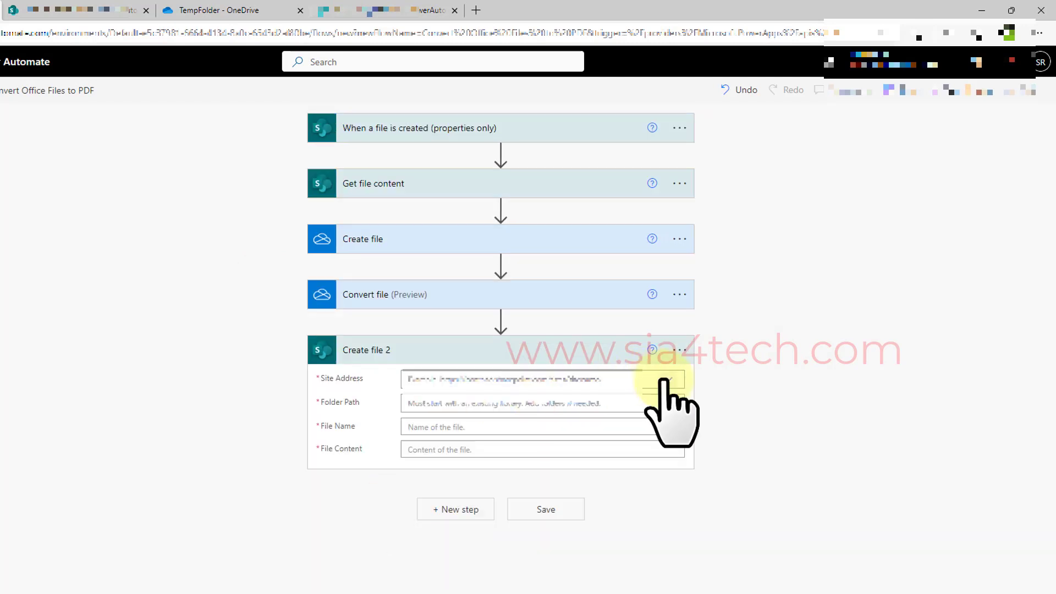
Set Create file 2's Folder Path to /Shared Documents/ICT/PowerAutomate-PDF
{"action": "left_click", "coordinate": [673, 418]}
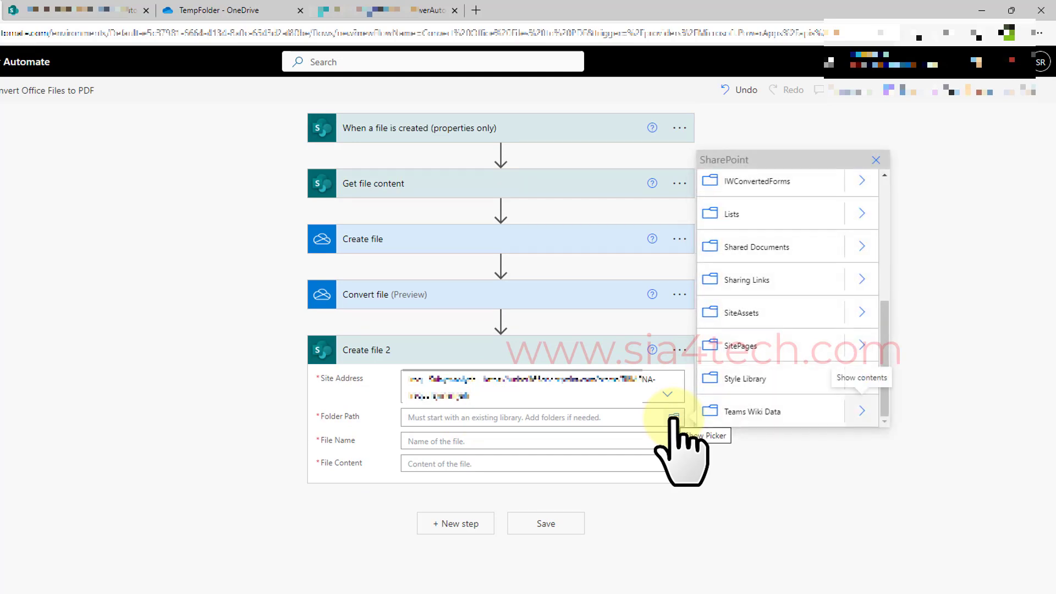
{"action": "left_click", "coordinate": [862, 246]}
{"action": "left_click", "coordinate": [862, 307]}
{"action": "scroll", "coordinate": [778, 389], "scroll_direction": "down", "scroll_amount": 3}
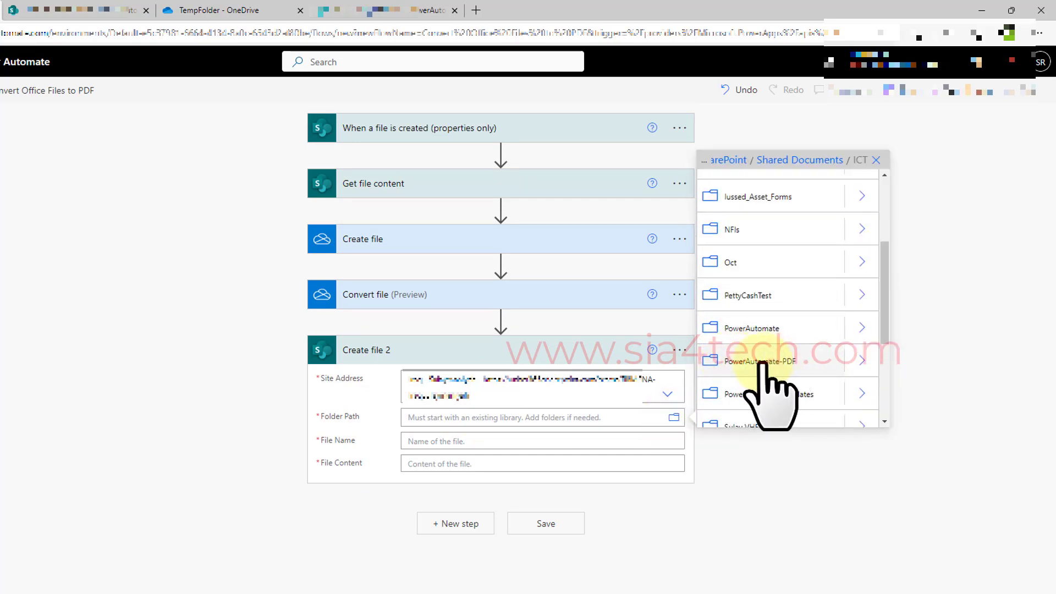
{"action": "left_click", "coordinate": [760, 361]}
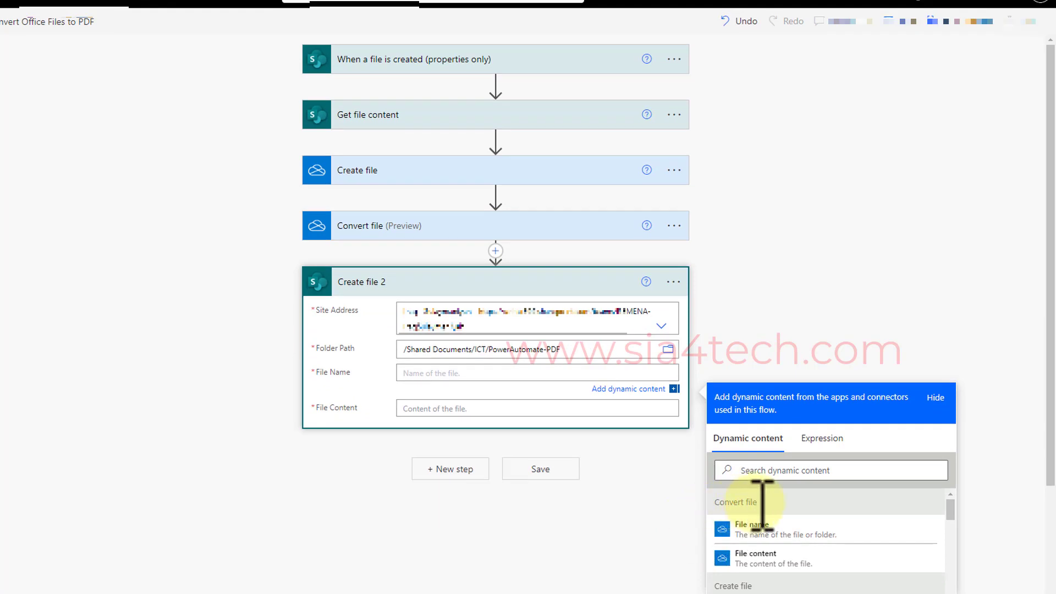
Fill File Name and File Content from Convert file's outputs and save the flow
{"action": "left_click_drag", "start_coordinate": [759, 566], "coordinate": [741, 567]}
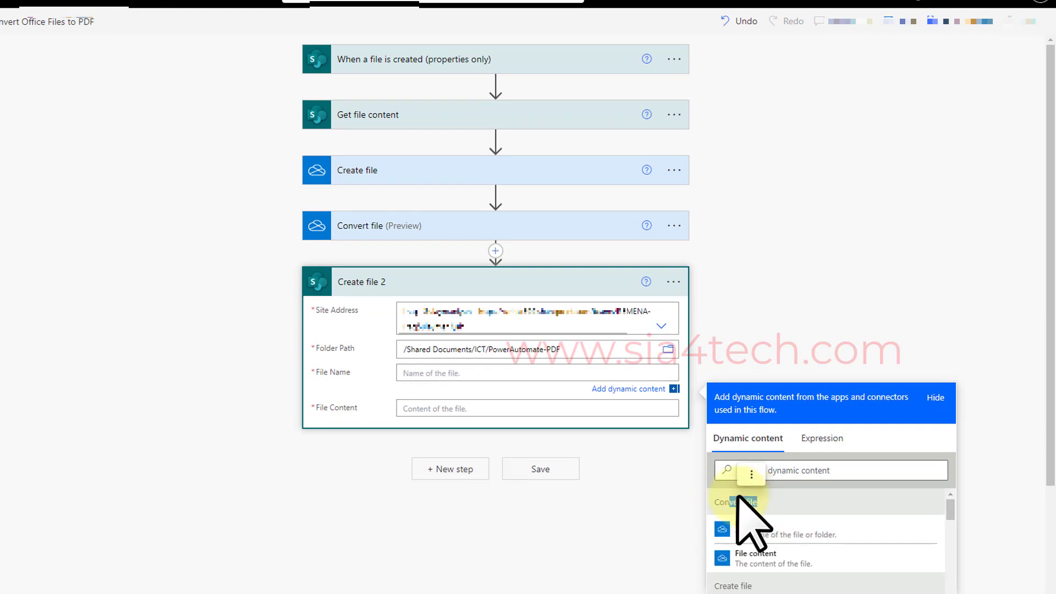
{"action": "left_click", "coordinate": [744, 520]}
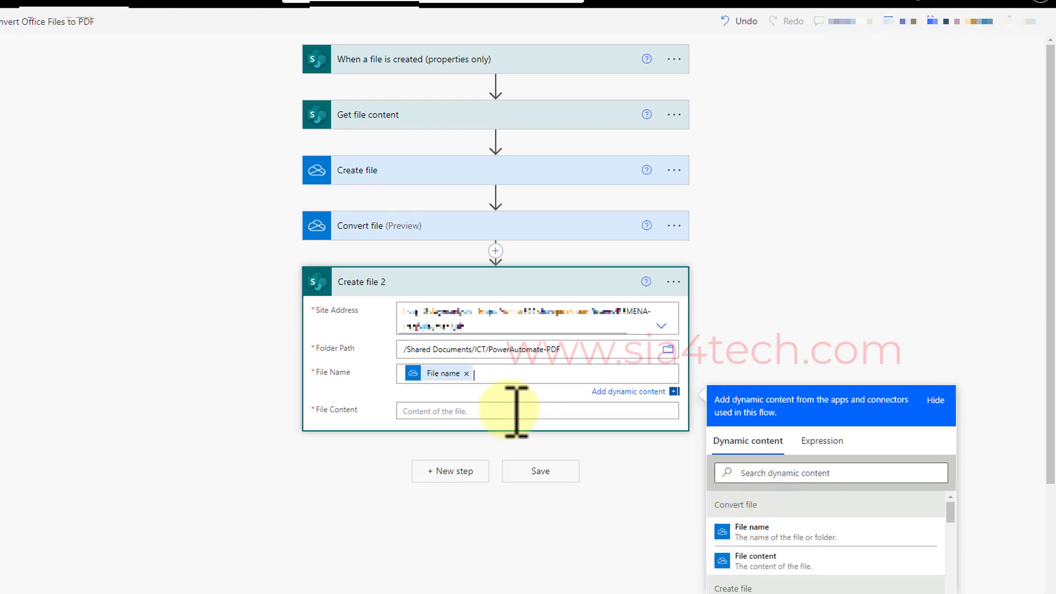
{"action": "left_click", "coordinate": [472, 412]}
{"action": "scroll", "coordinate": [943, 520], "scroll_direction": "down", "scroll_amount": 1}
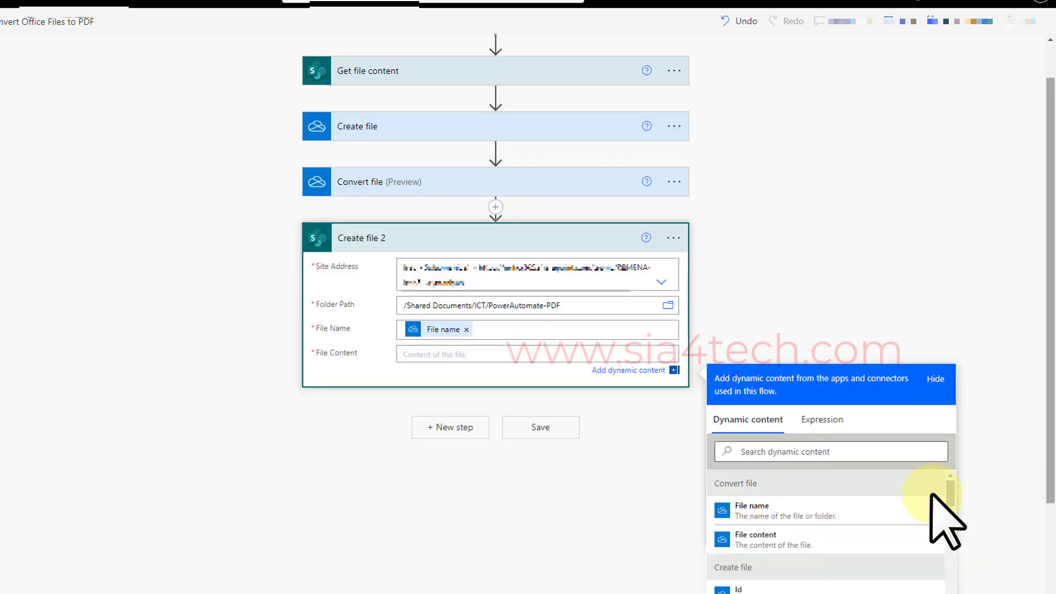
{"action": "left_click", "coordinate": [787, 481]}
{"action": "left_click", "coordinate": [805, 297]}
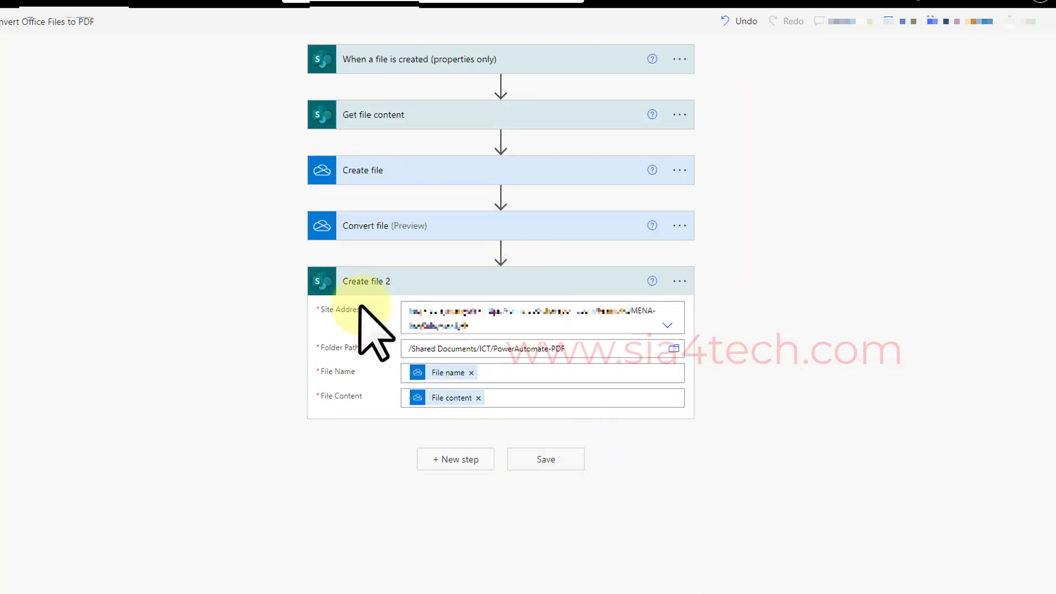
{"action": "left_click", "coordinate": [552, 462]}
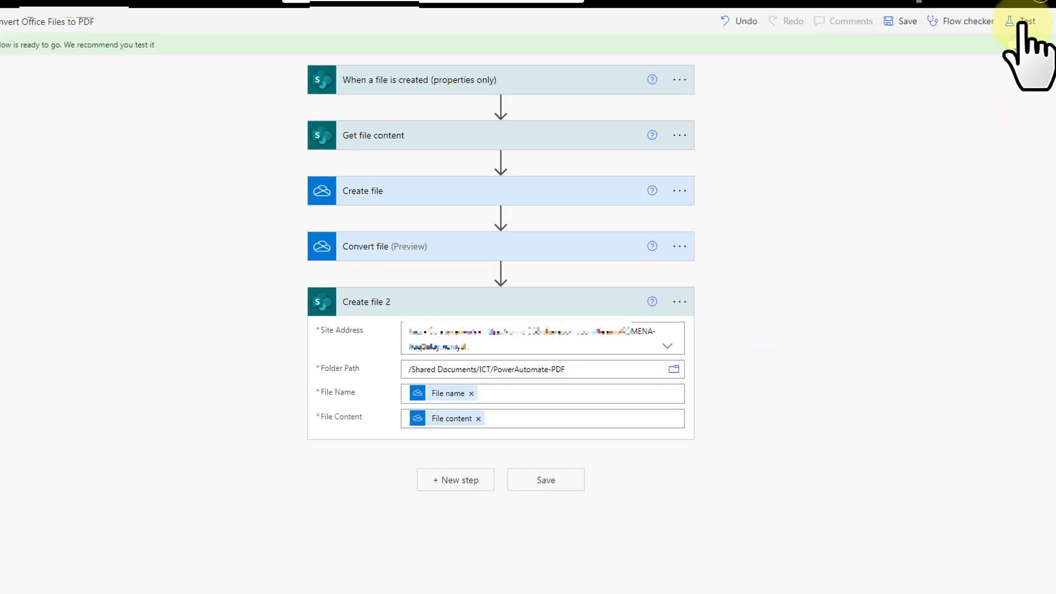
Start a manual test run of the flow
{"action": "left_click", "coordinate": [1022, 25]}
{"action": "left_click", "coordinate": [854, 52]}
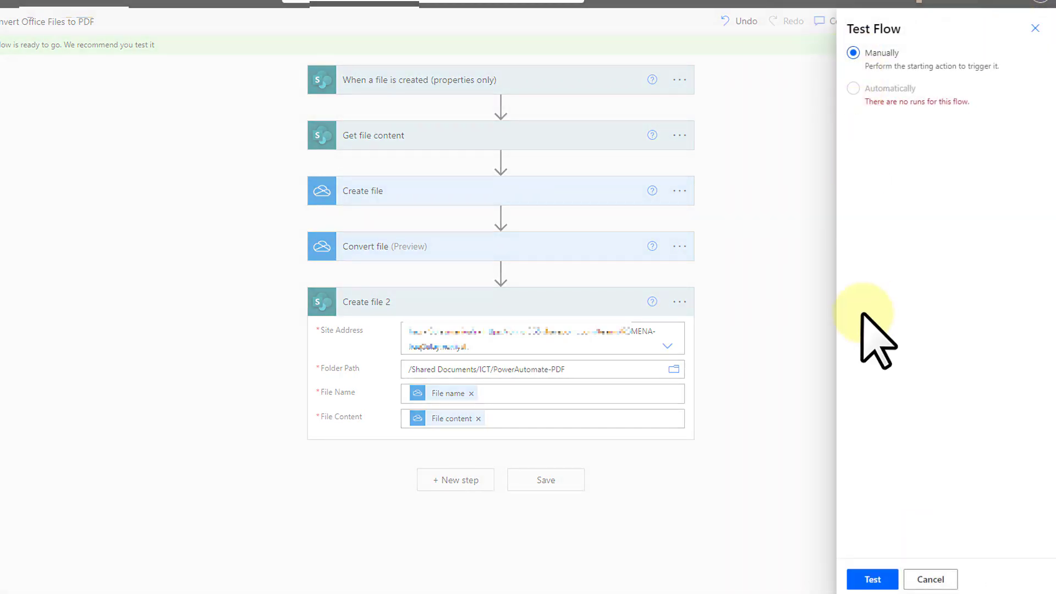
{"action": "left_click", "coordinate": [873, 579]}
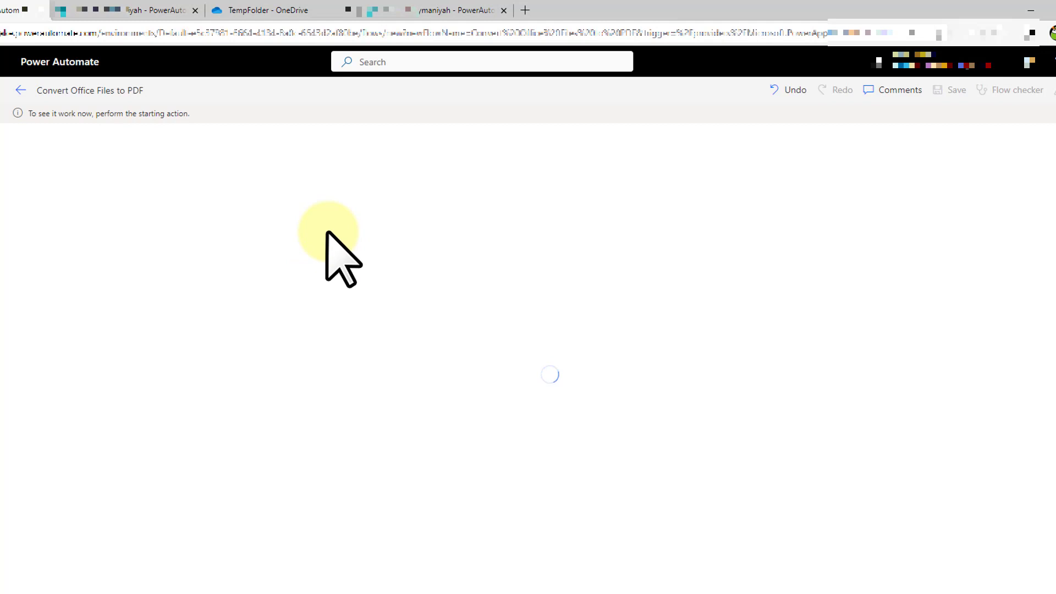
Upload New Laptops.xlsx from D:\test to the ICT › PowerAutomate folder and return to the flow page
{"action": "left_click", "coordinate": [167, 10]}
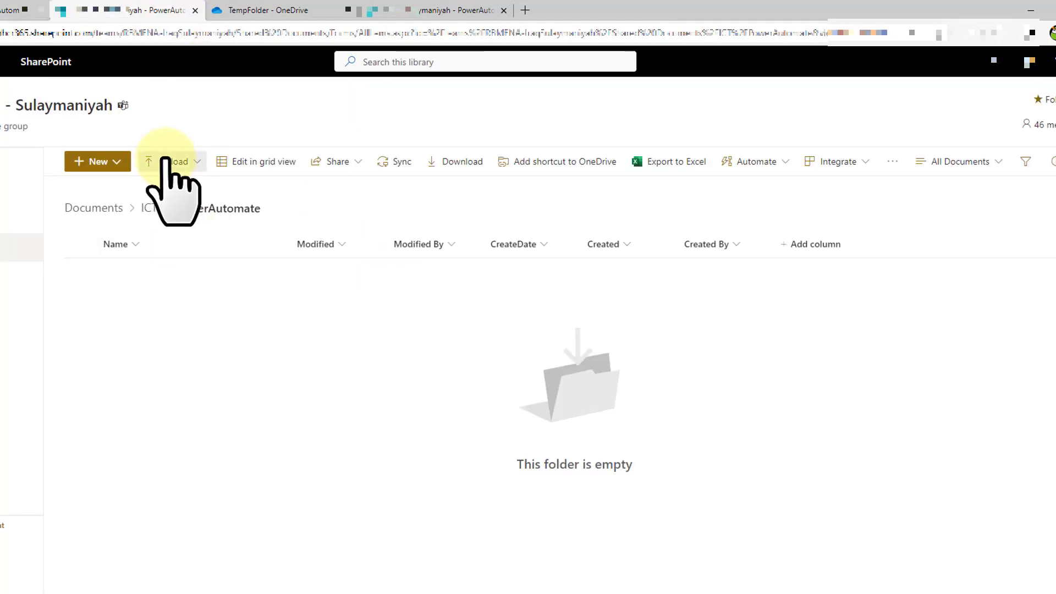
{"action": "left_click", "coordinate": [157, 187]}
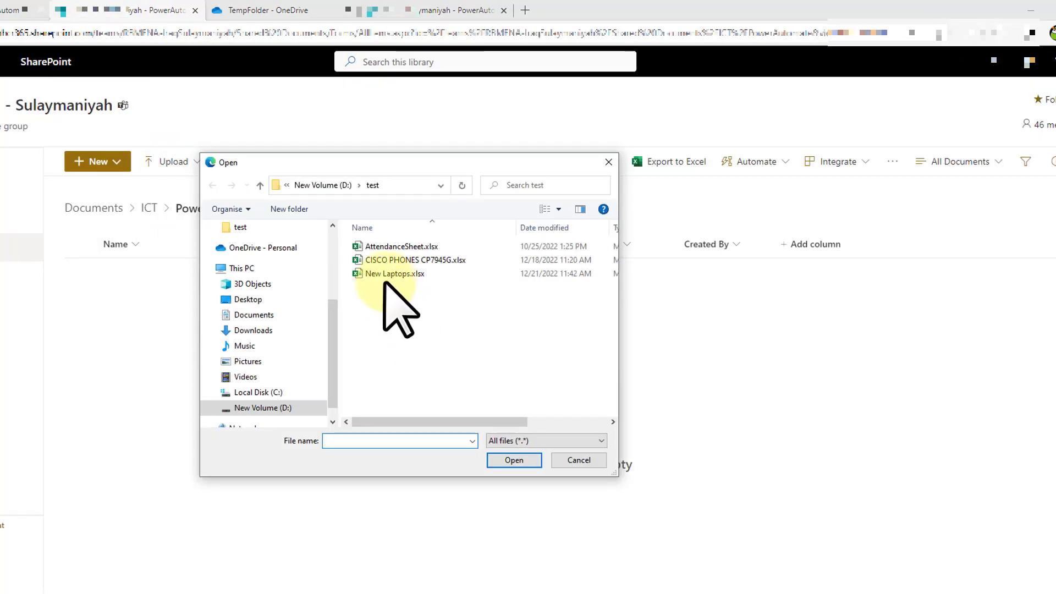
{"action": "left_click", "coordinate": [379, 275]}
{"action": "left_click", "coordinate": [512, 458]}
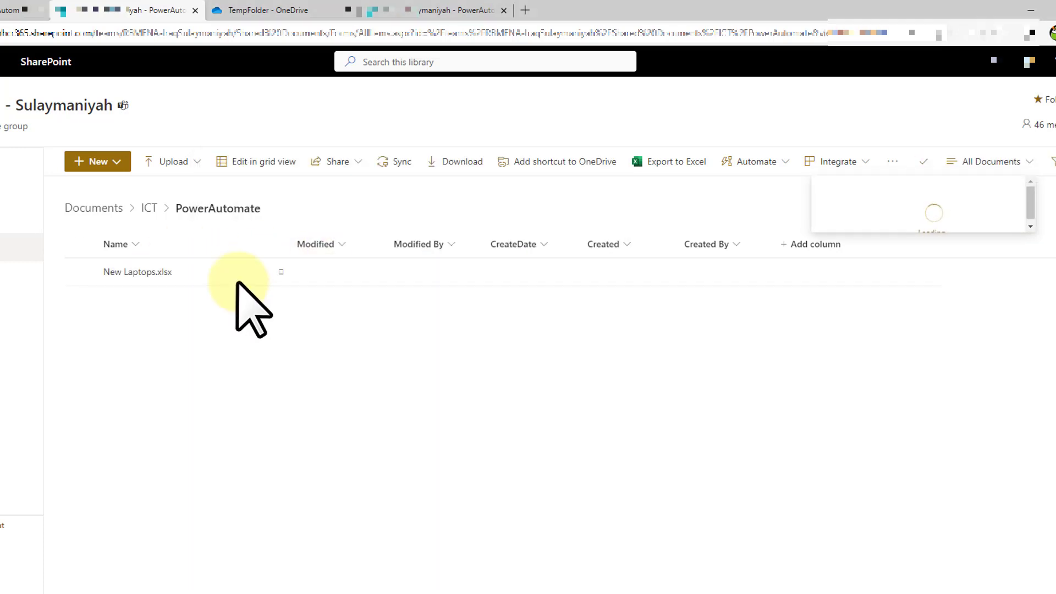
{"action": "key", "text": "ctrl+1"}
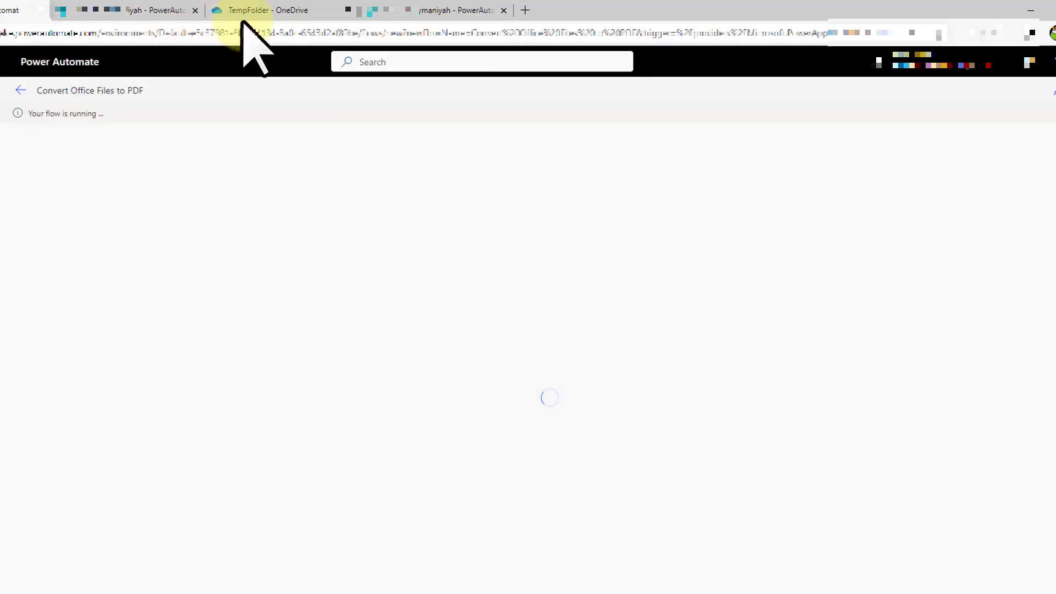
Confirm the 17.6 KB New Laptops.xlsx copy in OneDrive TempFolder, then view the empty PowerAutomate-PDF folder
{"action": "left_click", "coordinate": [247, 11]}
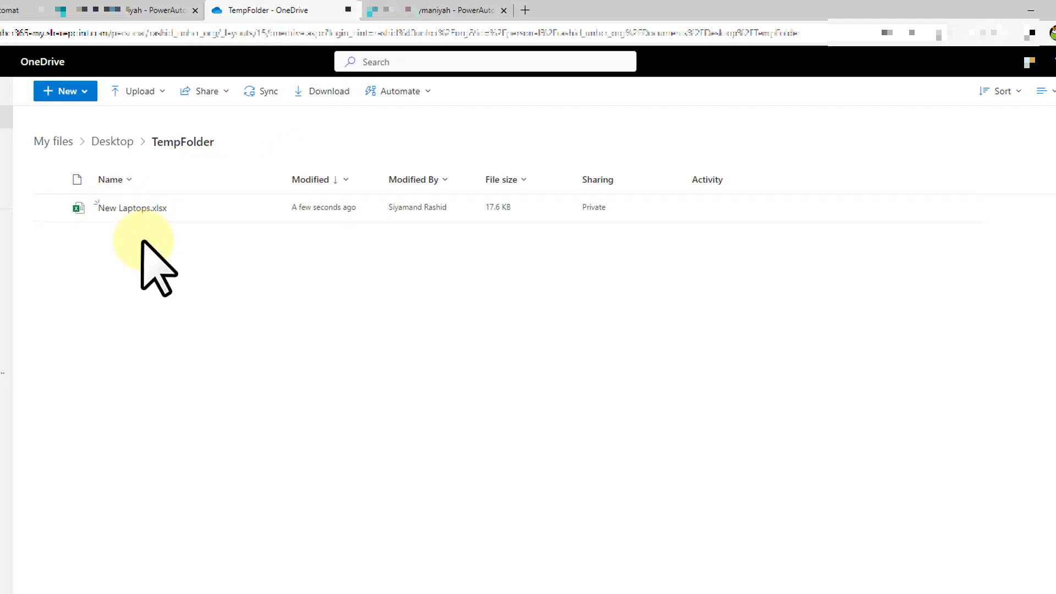
{"action": "left_click", "coordinate": [375, 16]}
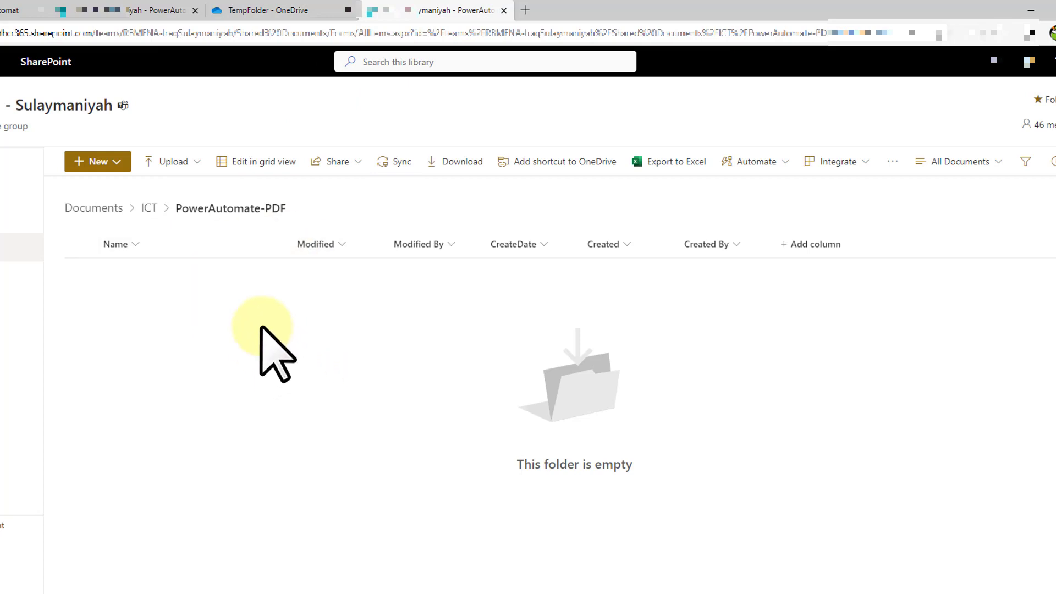
Check the run, refresh the PowerAutomate-PDF folder to find New Laptops.pdf, and recheck the TempFolder copy
{"action": "left_click", "coordinate": [9, 11]}
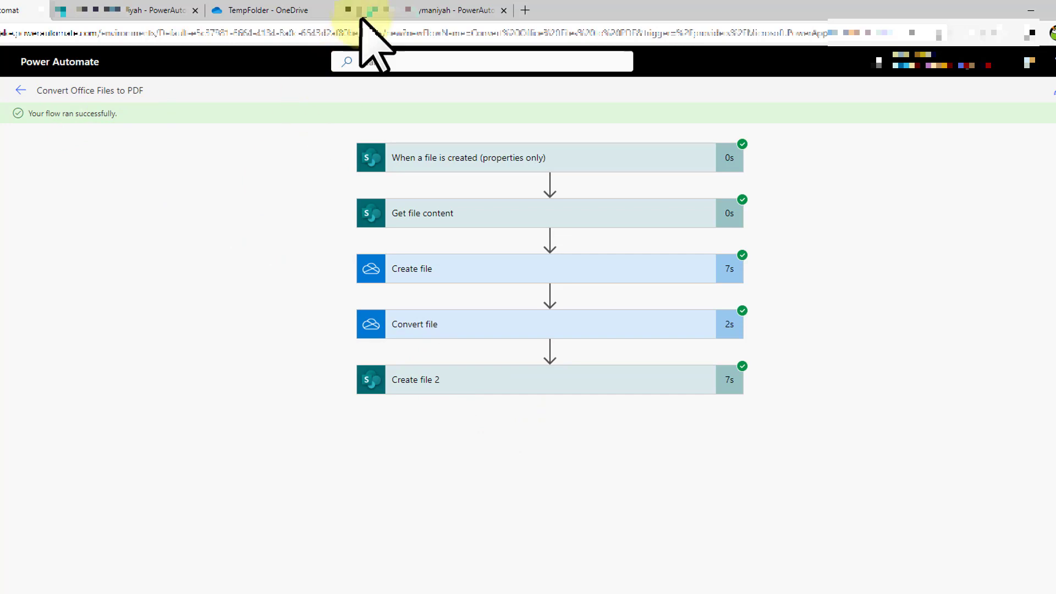
{"action": "left_click", "coordinate": [384, 8]}
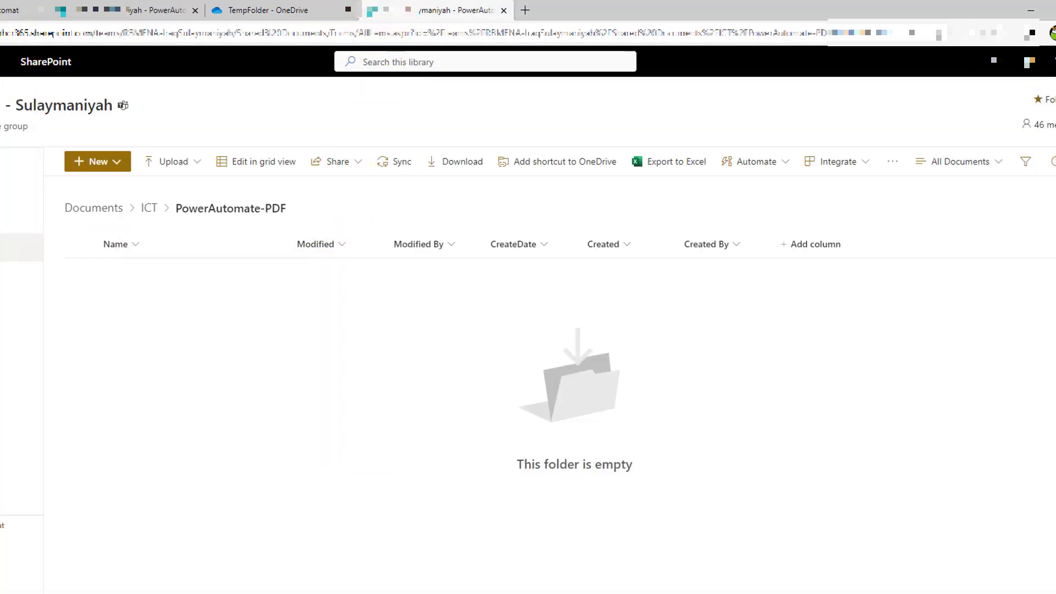
{"action": "key", "text": "F5"}
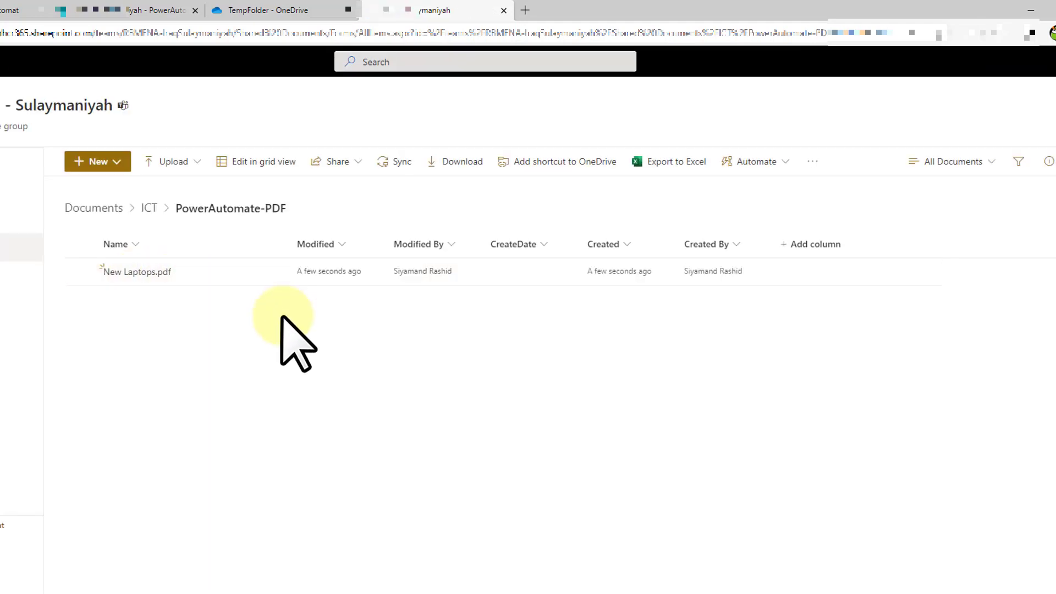
{"action": "left_click", "coordinate": [254, 12]}
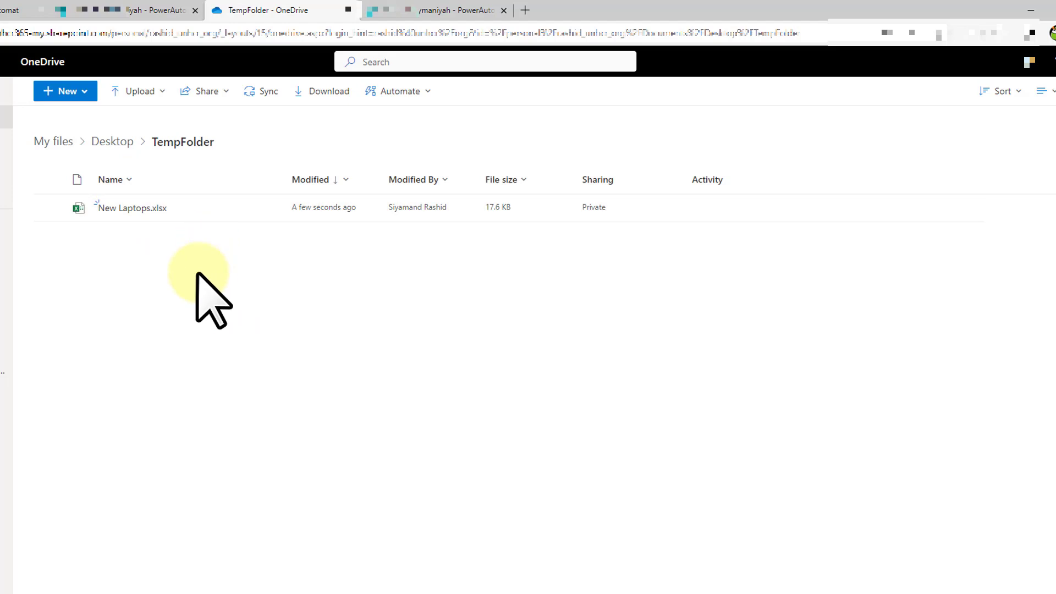
{"action": "left_click", "coordinate": [7, 11]}
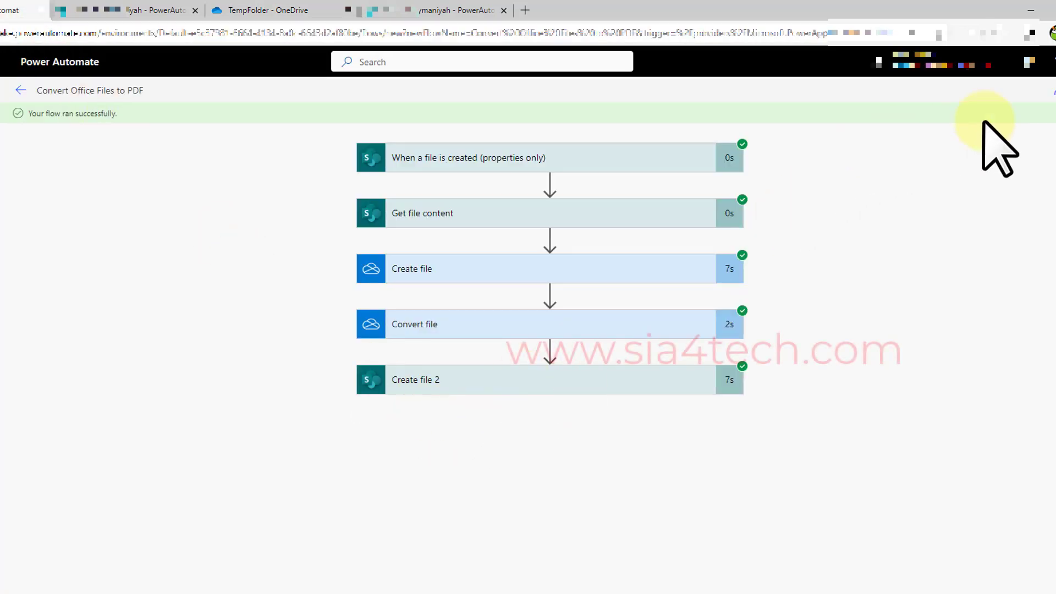
Add a OneDrive 'Delete file' action as a new step after Create file 2
{"action": "left_click", "coordinate": [1052, 90]}
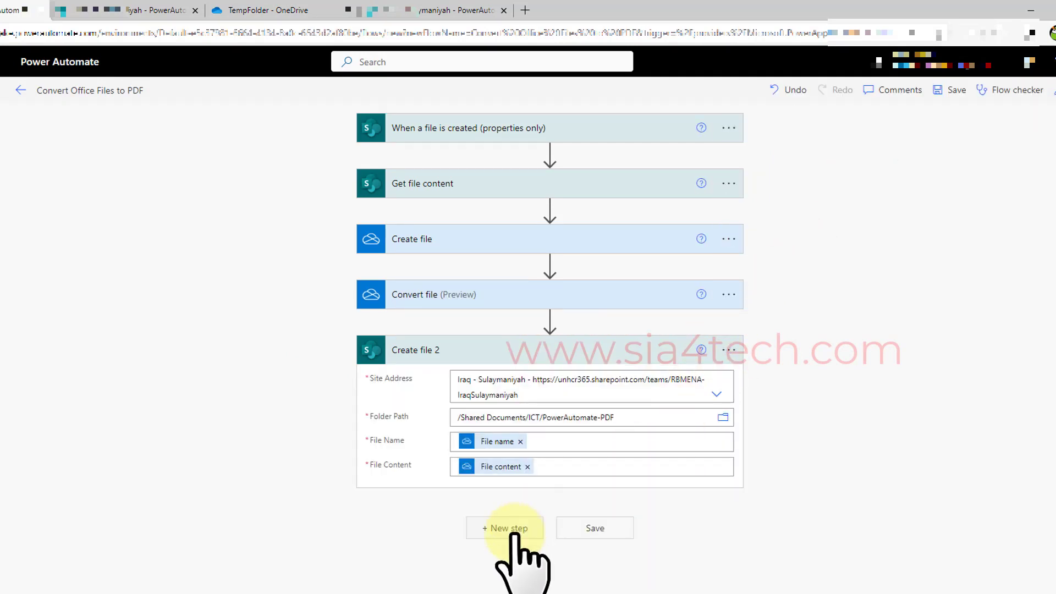
{"action": "left_click", "coordinate": [509, 528]}
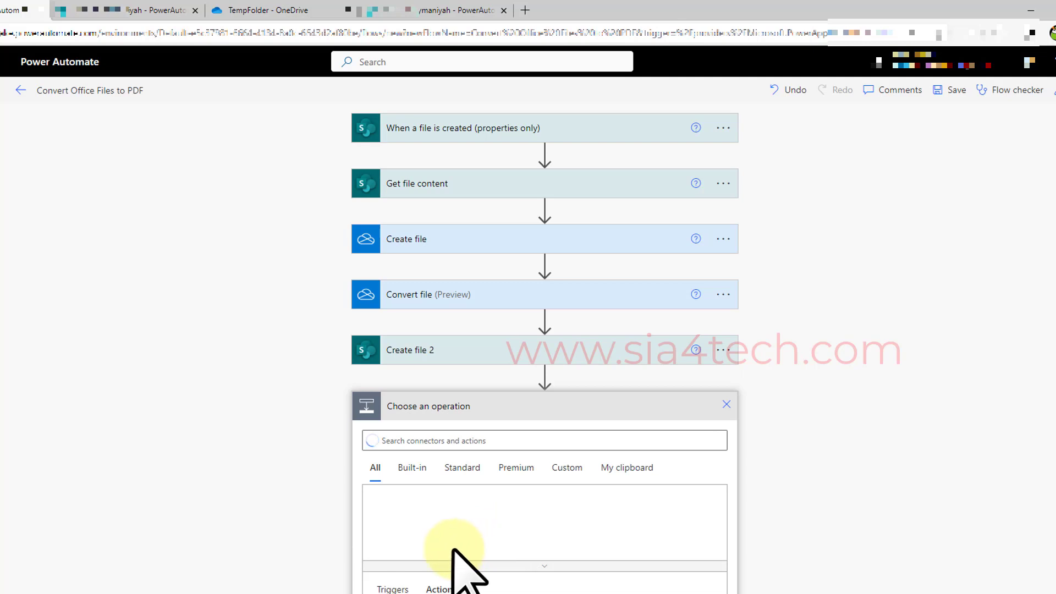
{"action": "type", "text": "d"}
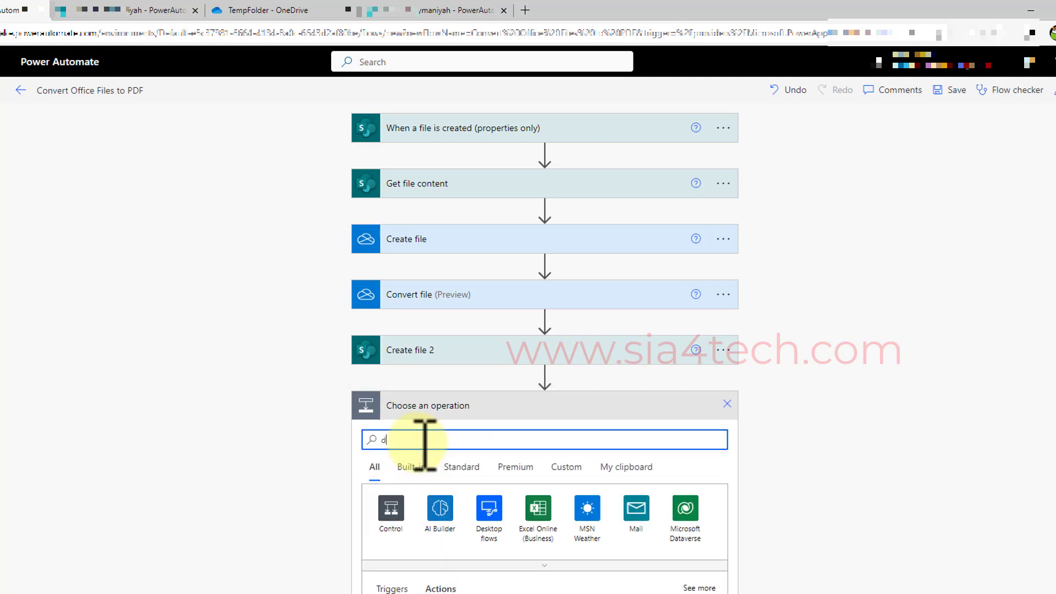
{"action": "type", "text": "elete"}
{"action": "scroll", "coordinate": [424, 478], "scroll_direction": "down", "scroll_amount": 3}
{"action": "left_click", "coordinate": [405, 490]}
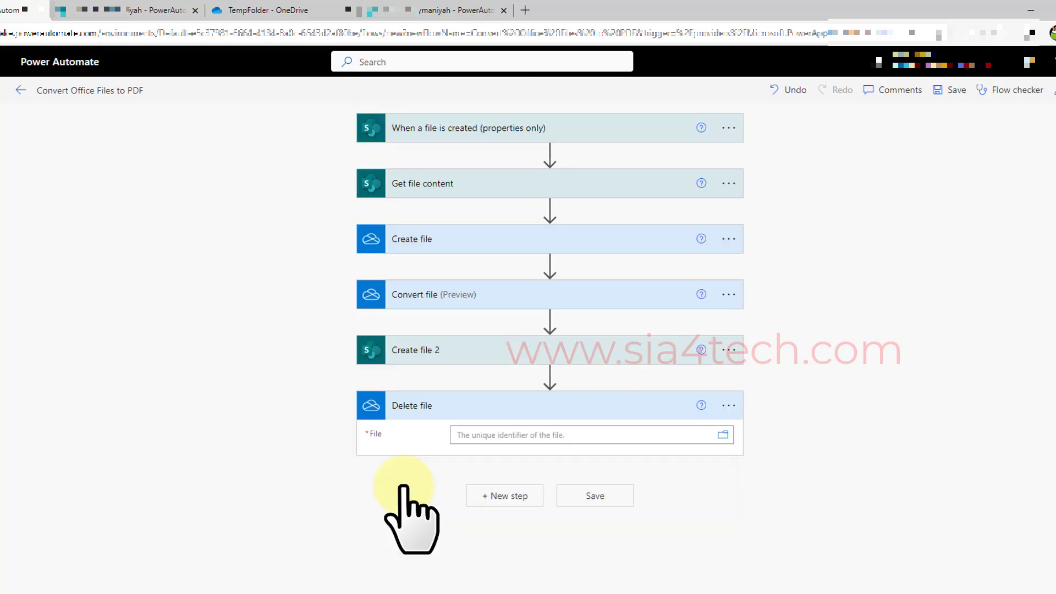
Set Delete file's File to the Create file Id, removing the duplicate, and save the flow
{"action": "left_click", "coordinate": [486, 441]}
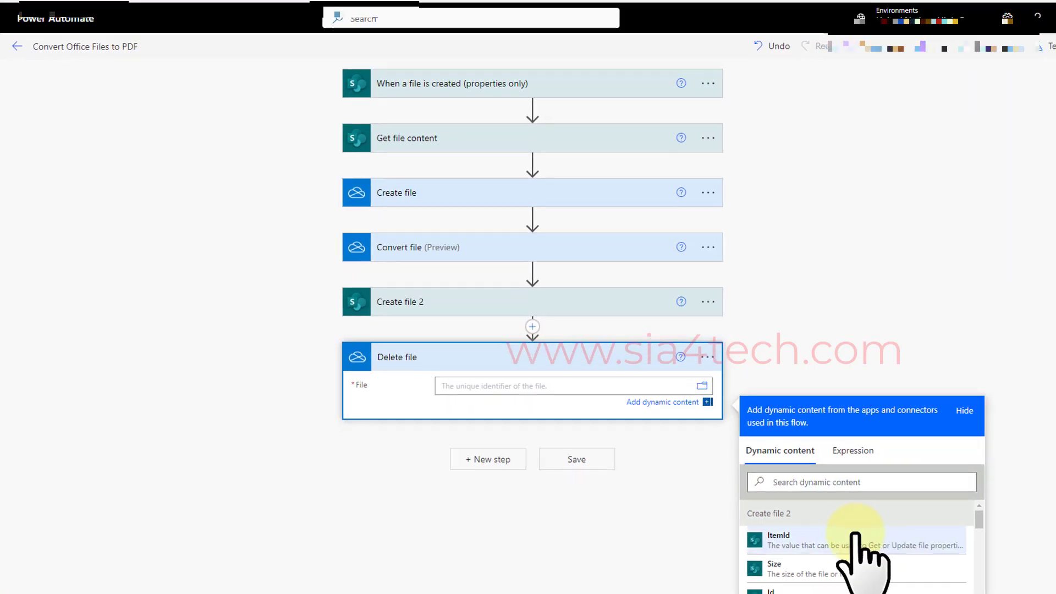
{"action": "scroll", "coordinate": [877, 583], "scroll_direction": "down", "scroll_amount": 2}
{"action": "scroll", "coordinate": [856, 509], "scroll_direction": "down", "scroll_amount": 3}
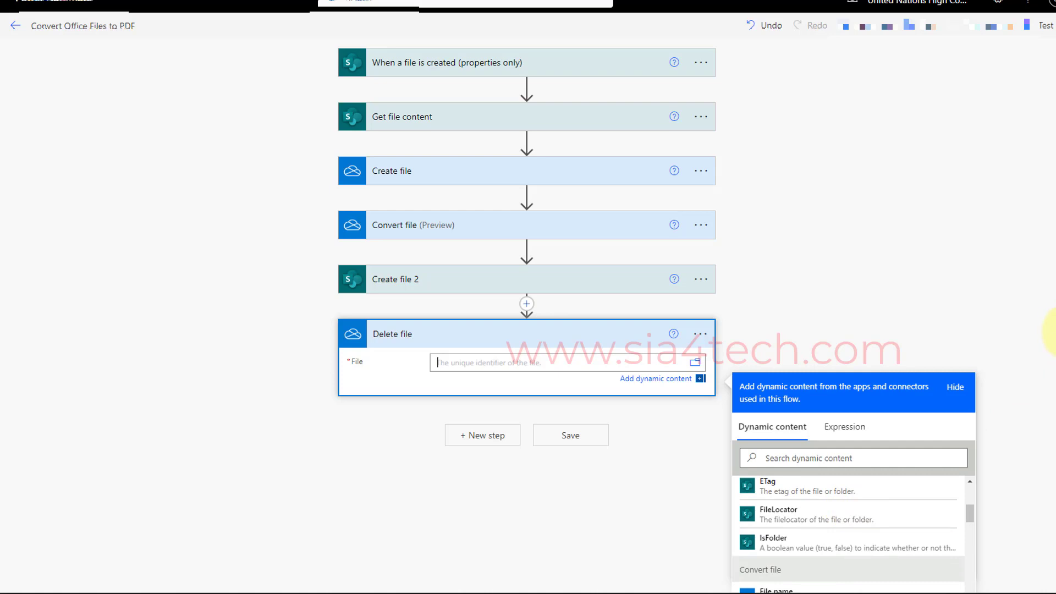
{"action": "scroll", "coordinate": [874, 484], "scroll_direction": "down", "scroll_amount": 3}
{"action": "scroll", "coordinate": [880, 461], "scroll_direction": "down", "scroll_amount": 1}
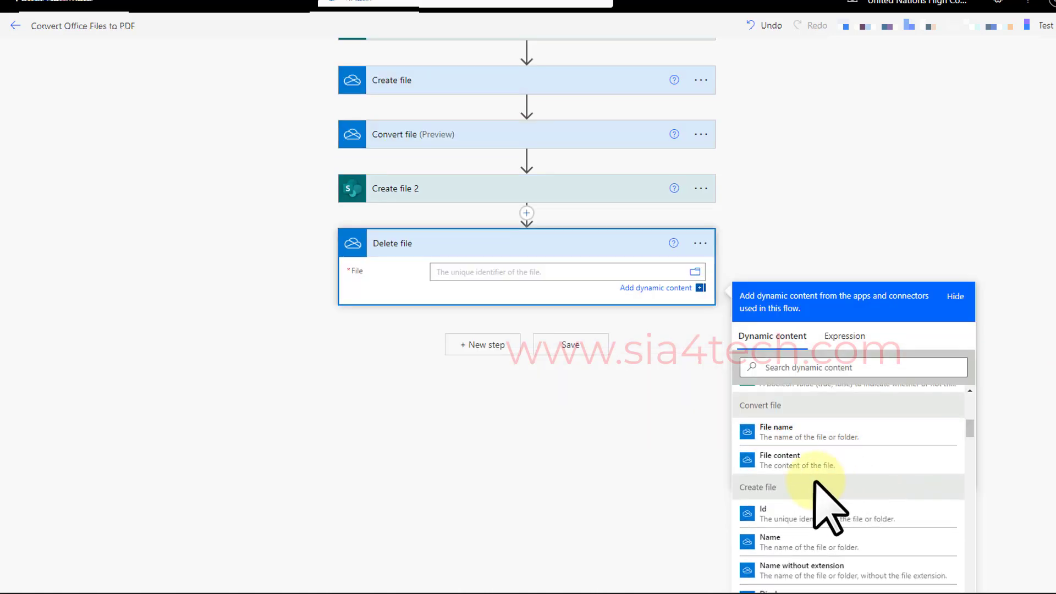
{"action": "triple_click", "coordinate": [763, 487]}
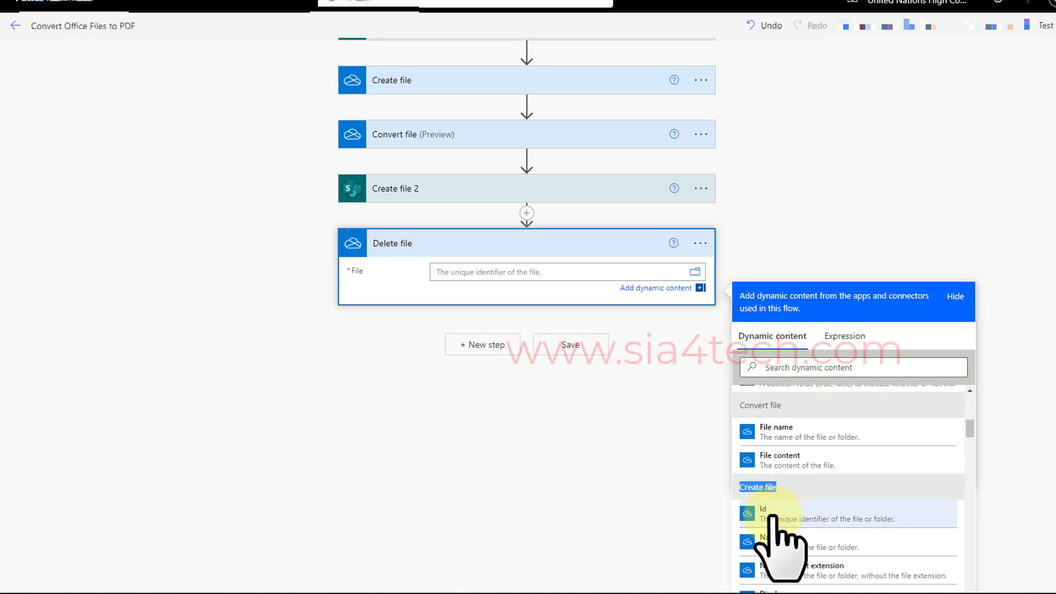
{"action": "left_click", "coordinate": [773, 517]}
{"action": "left_click", "coordinate": [519, 272]}
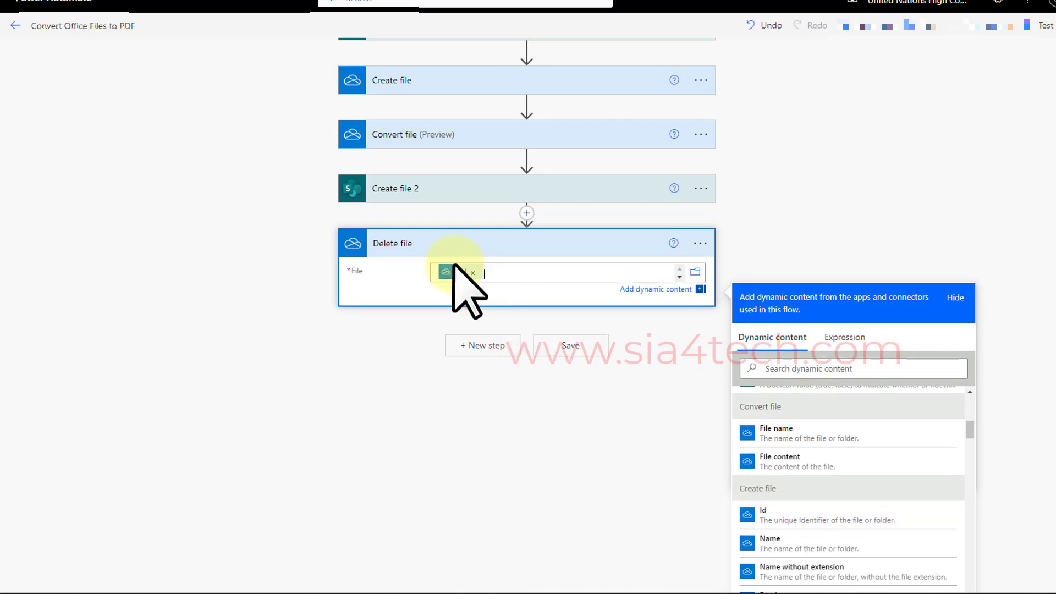
{"action": "left_click", "coordinate": [575, 345]}
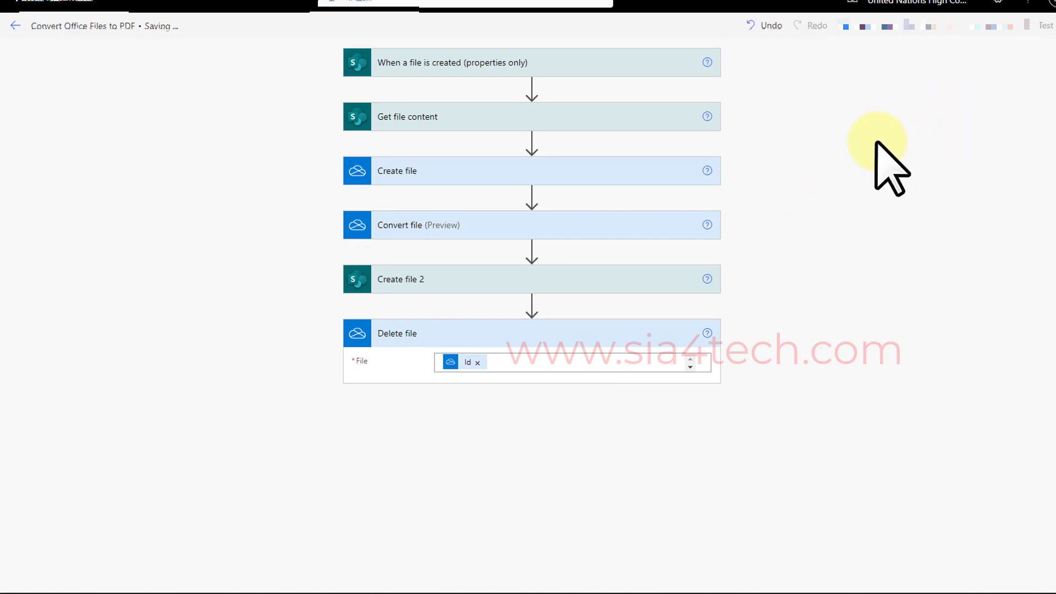
Start a manual test of the saved Convert Office Files to PDF flow
{"action": "left_click", "coordinate": [1041, 26]}
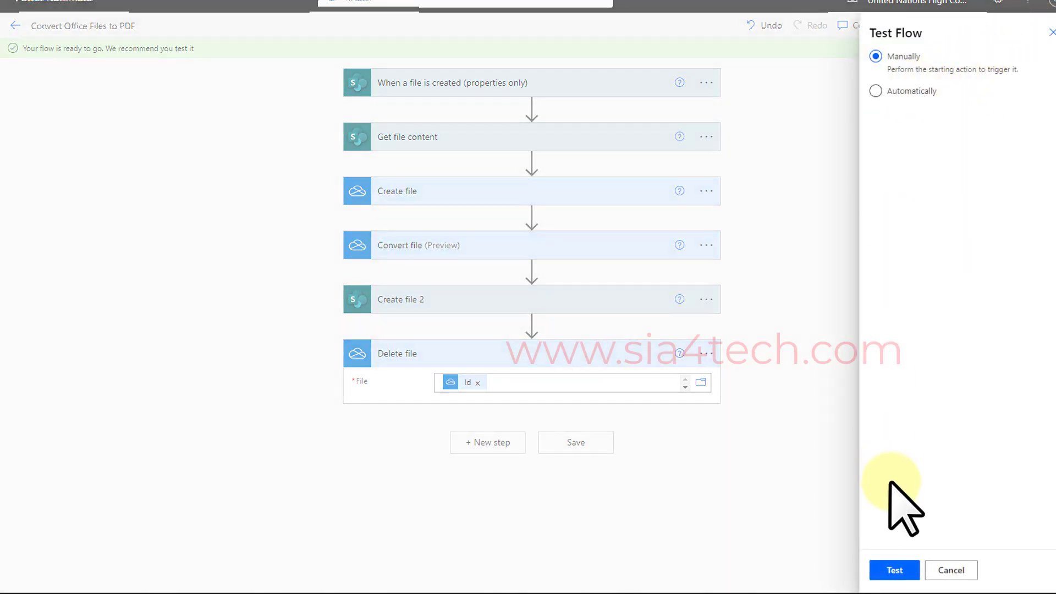
{"action": "left_click", "coordinate": [896, 569]}
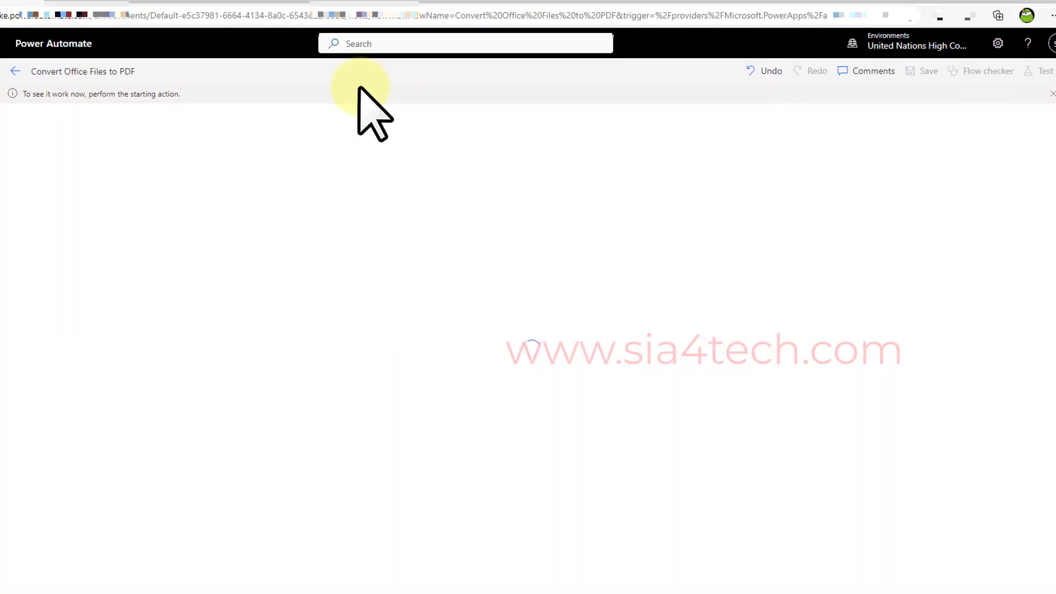
{"action": "left_click", "coordinate": [138, 12]}
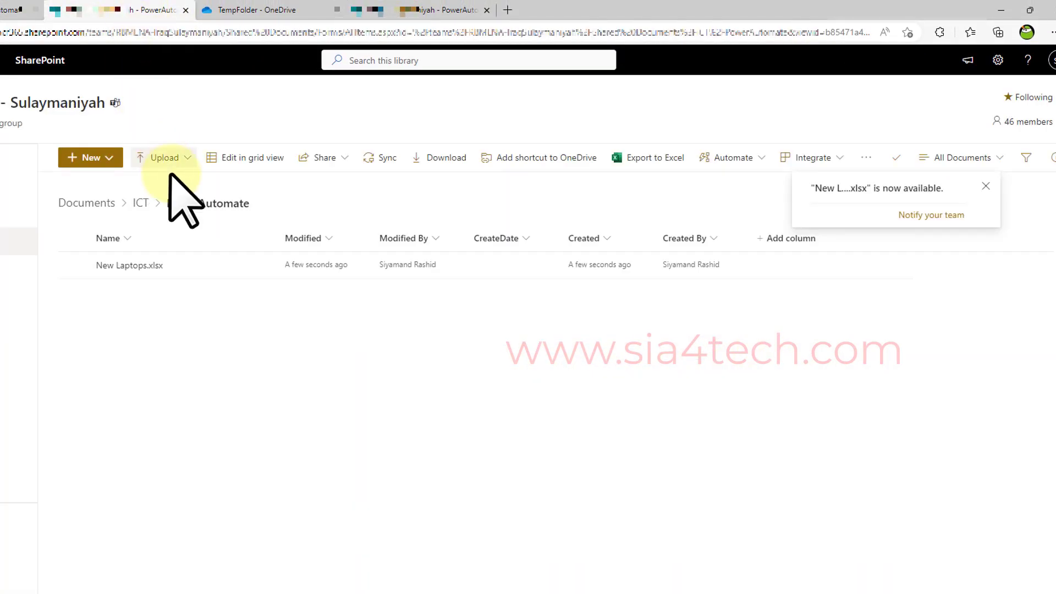
Upload New Laptops.xlsx to the SharePoint PowerAutomate library again and return to the waiting test
{"action": "left_click", "coordinate": [164, 158]}
{"action": "left_click", "coordinate": [165, 183]}
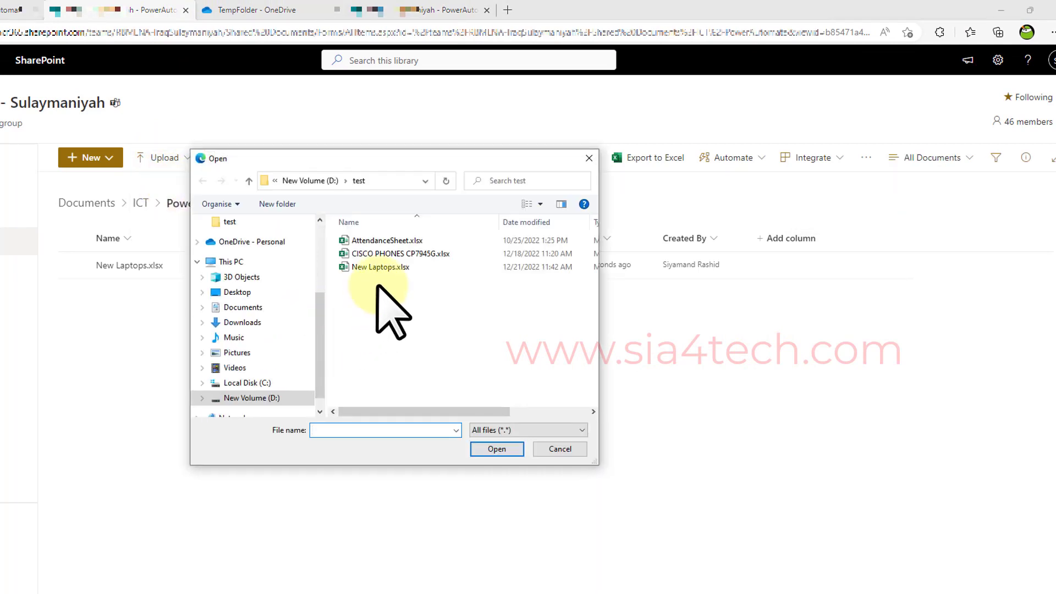
{"action": "left_click", "coordinate": [378, 269]}
{"action": "left_click", "coordinate": [498, 447]}
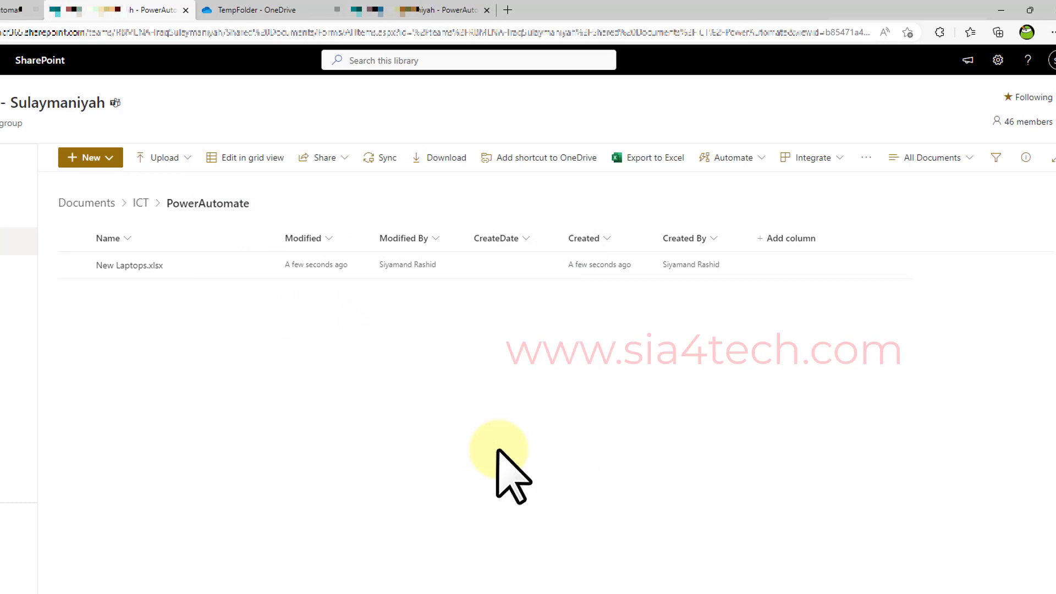
{"action": "left_click", "coordinate": [7, 9]}
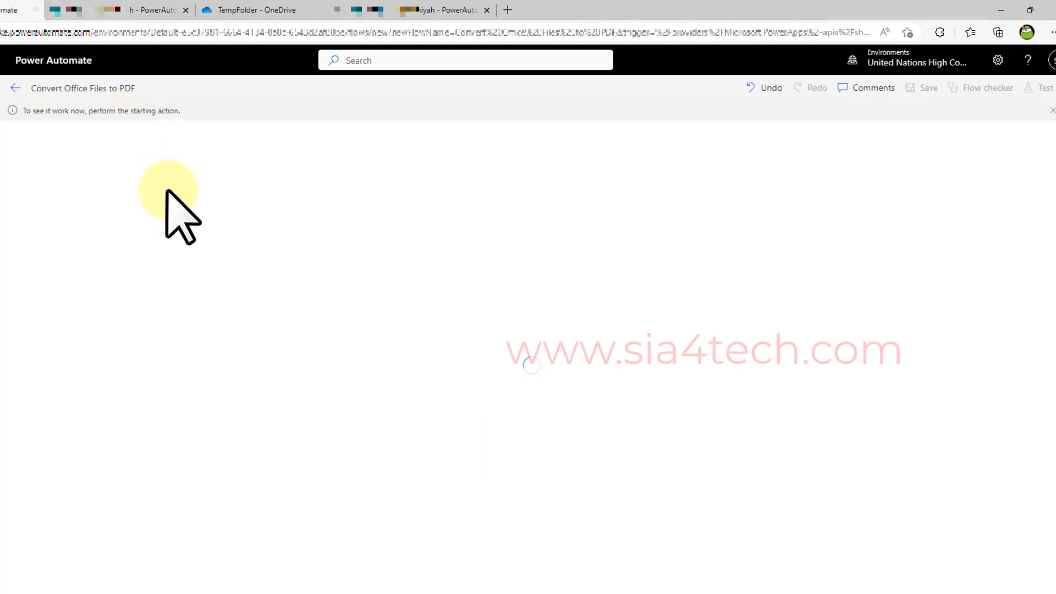
Verify the run succeeded, the refreshed PowerAutomate-PDF folder lists the PDFs, and the TempFolder copy was deleted
{"action": "left_click", "coordinate": [231, 10]}
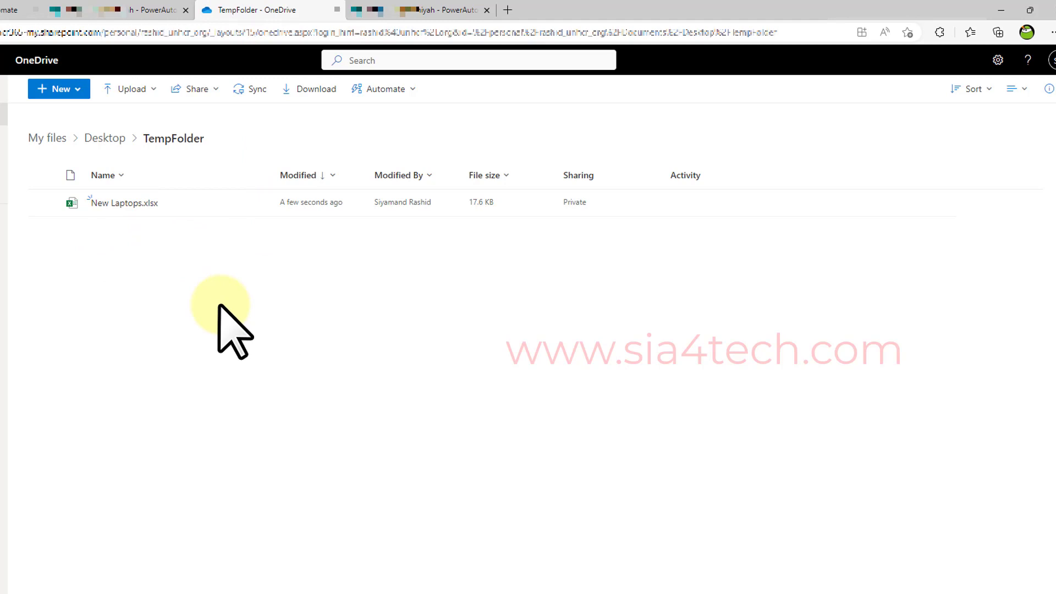
{"action": "left_click", "coordinate": [4, 11]}
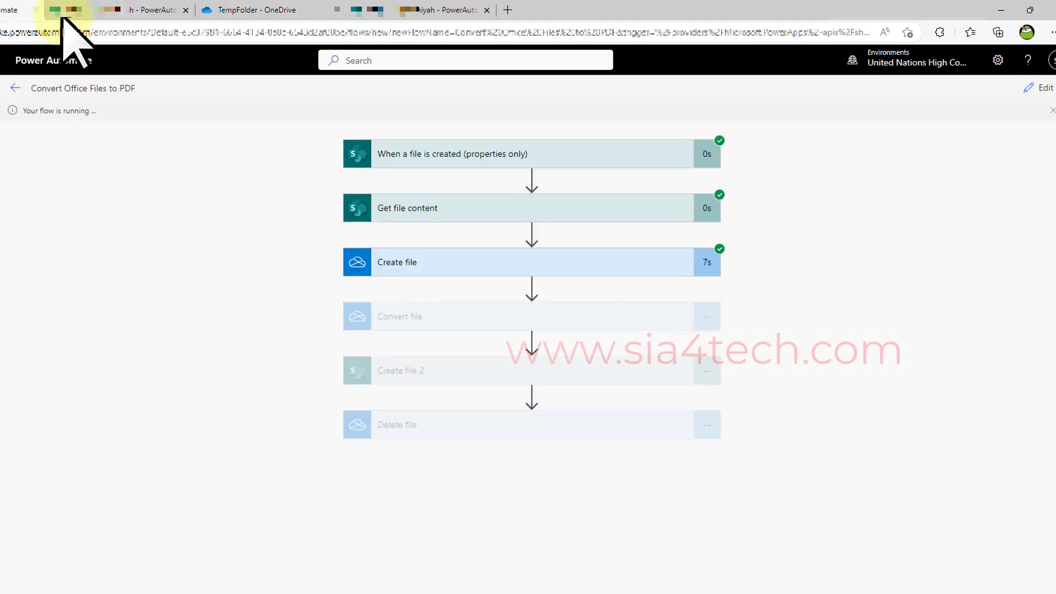
{"action": "left_click", "coordinate": [245, 10]}
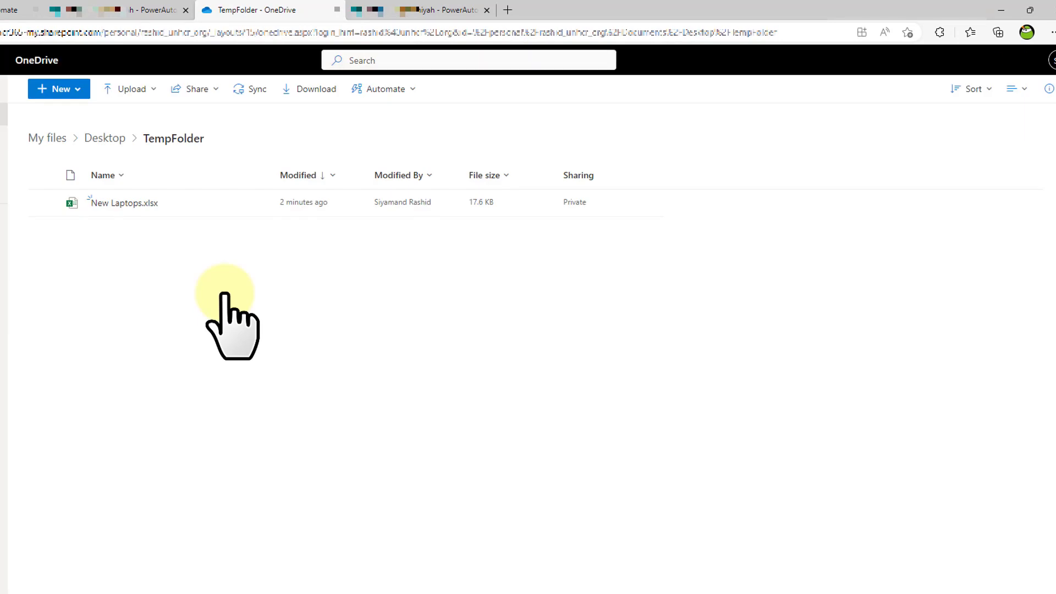
{"action": "left_click", "coordinate": [14, 10]}
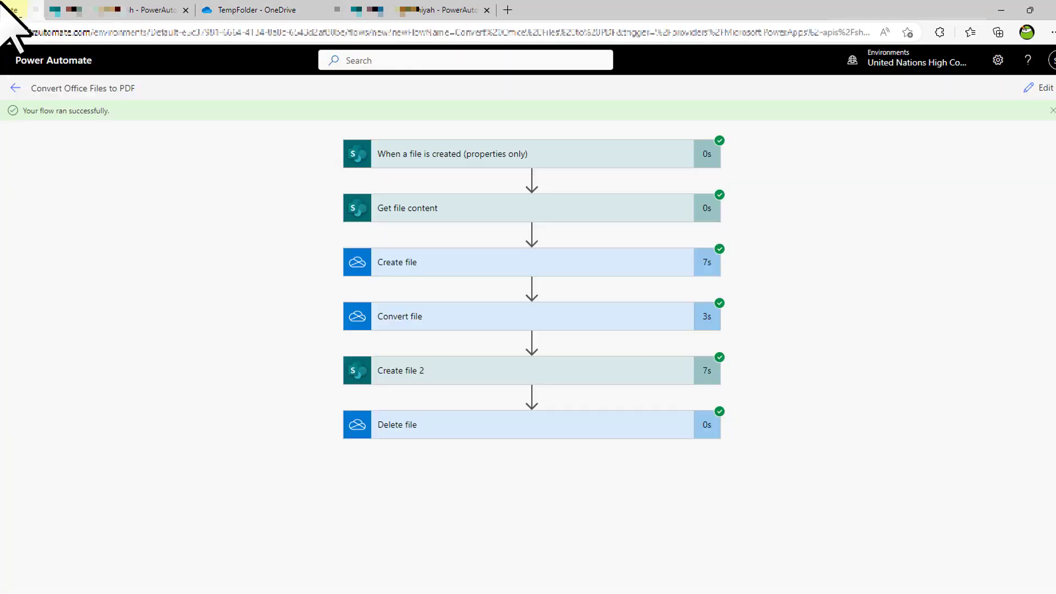
{"action": "left_click", "coordinate": [398, 8]}
{"action": "key", "text": "F5"}
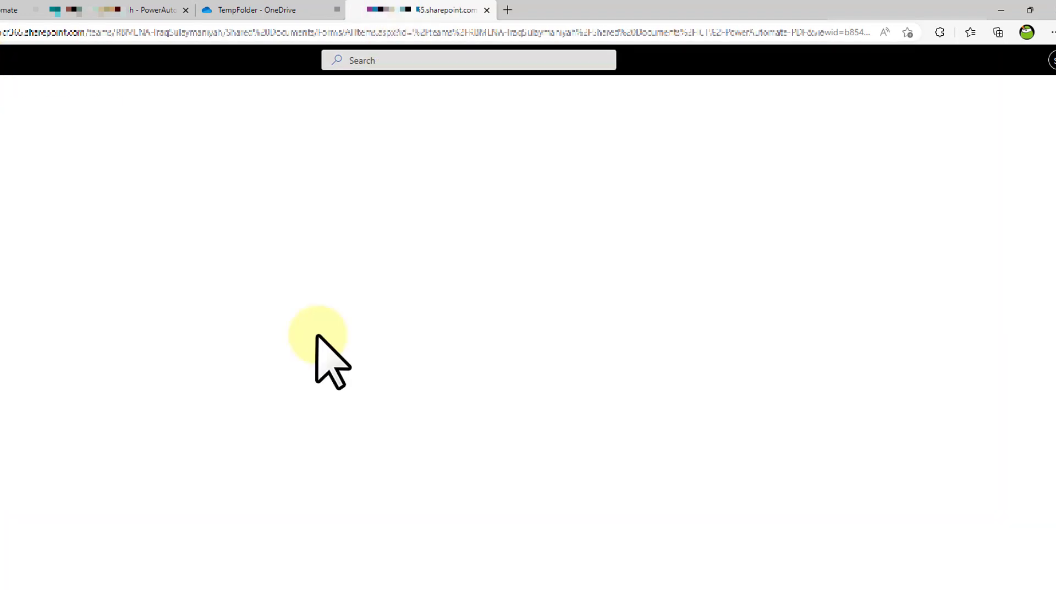
{"action": "left_click", "coordinate": [258, 10]}
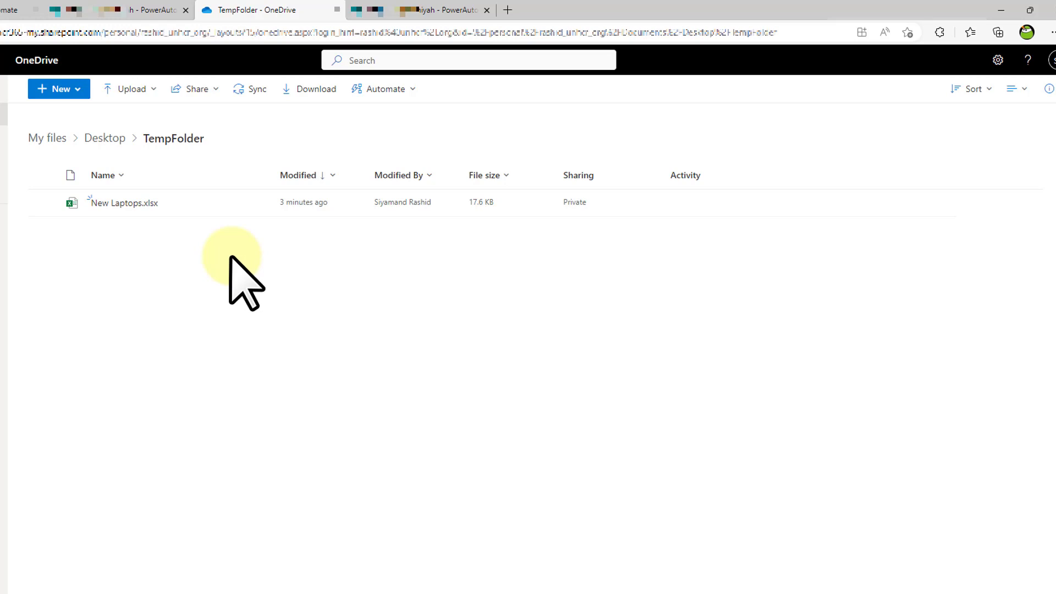